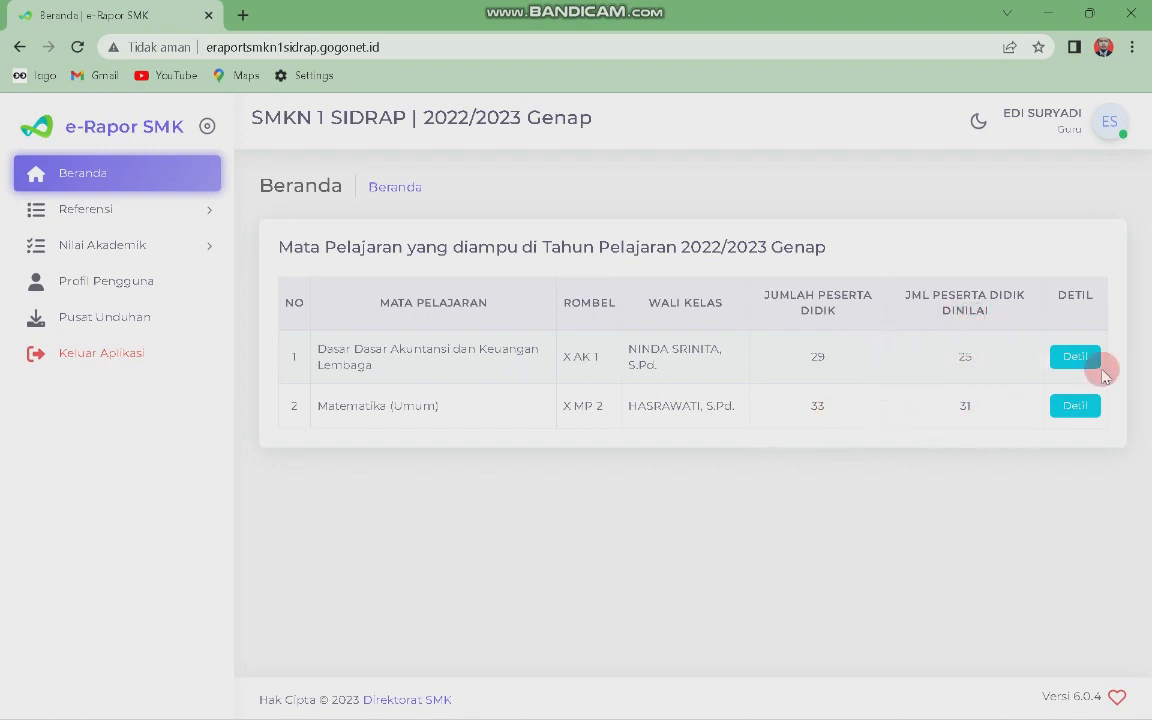
Step: Review the assessment details for the subject Dasar Dasar Akuntansi dan Keuangan Lembaga and close them
{"action": "left_click", "coordinate": [1090, 362]}
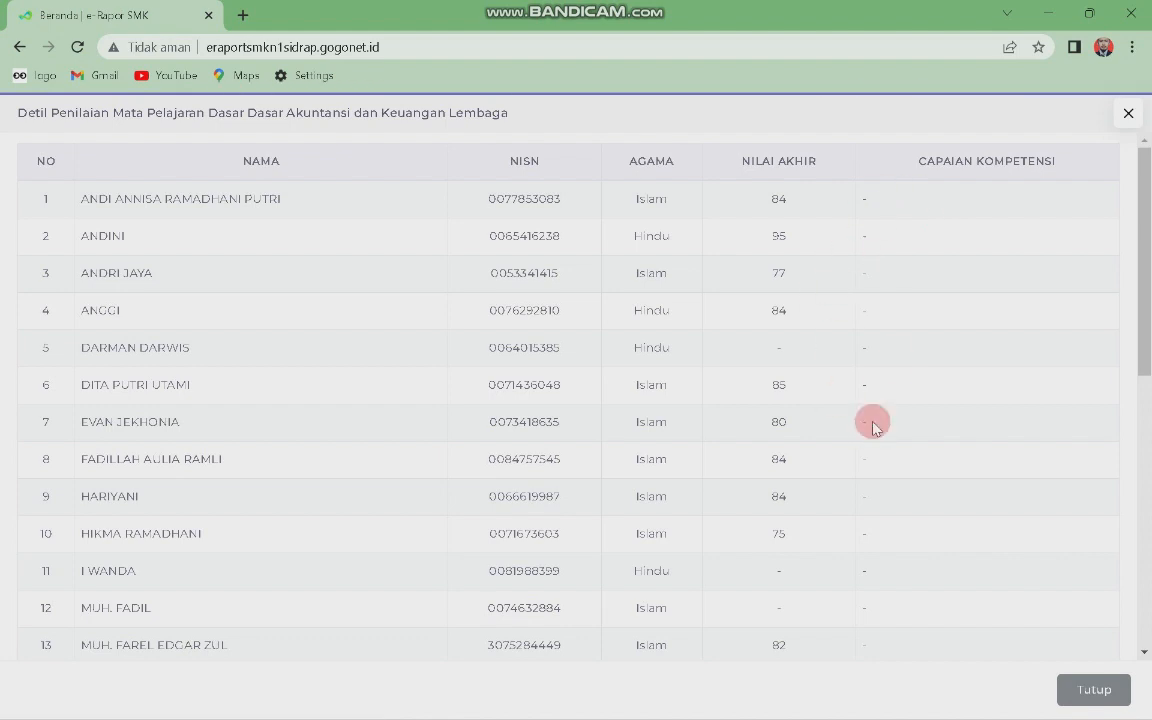
{"action": "left_click", "coordinate": [1094, 690]}
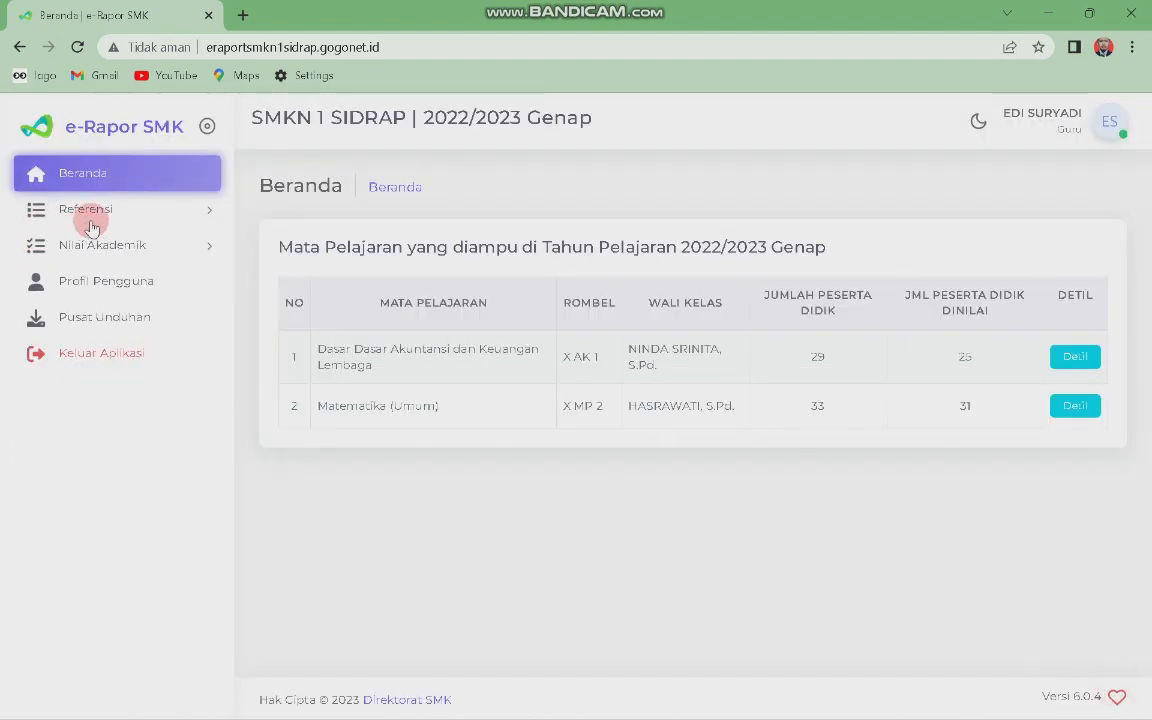
Step: Open the Kompetensi Dasar reference data and browse its entries through to page 255
{"action": "left_click", "coordinate": [198, 222]}
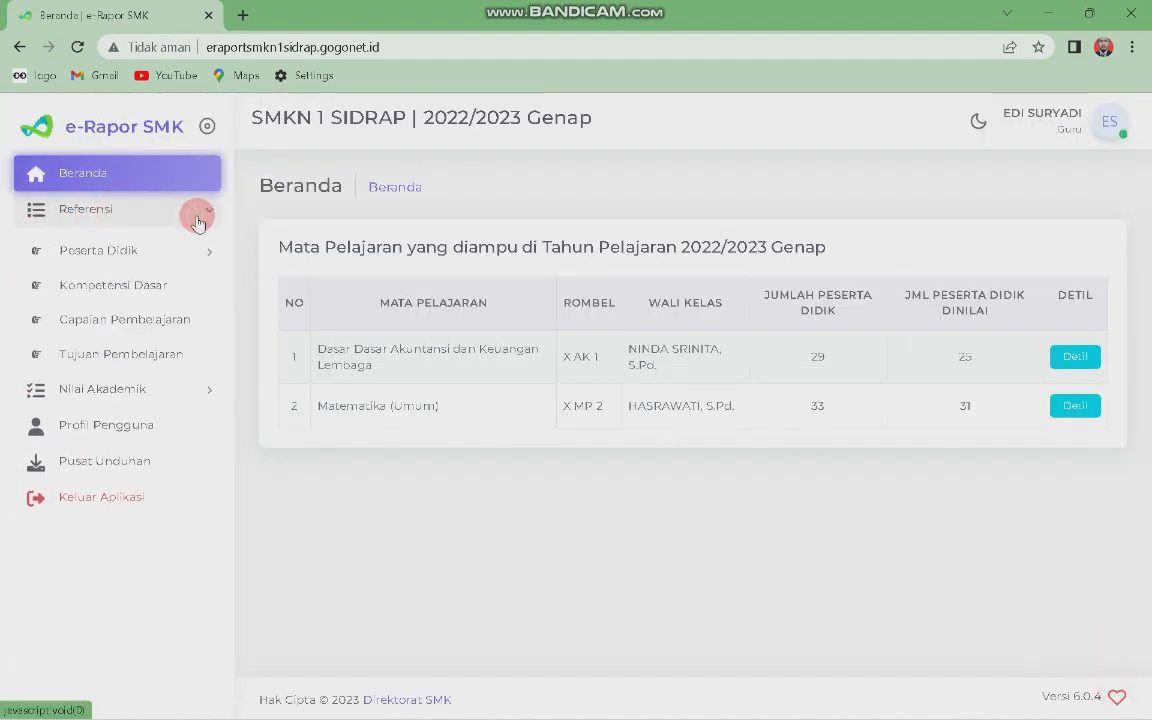
{"action": "left_click", "coordinate": [120, 288]}
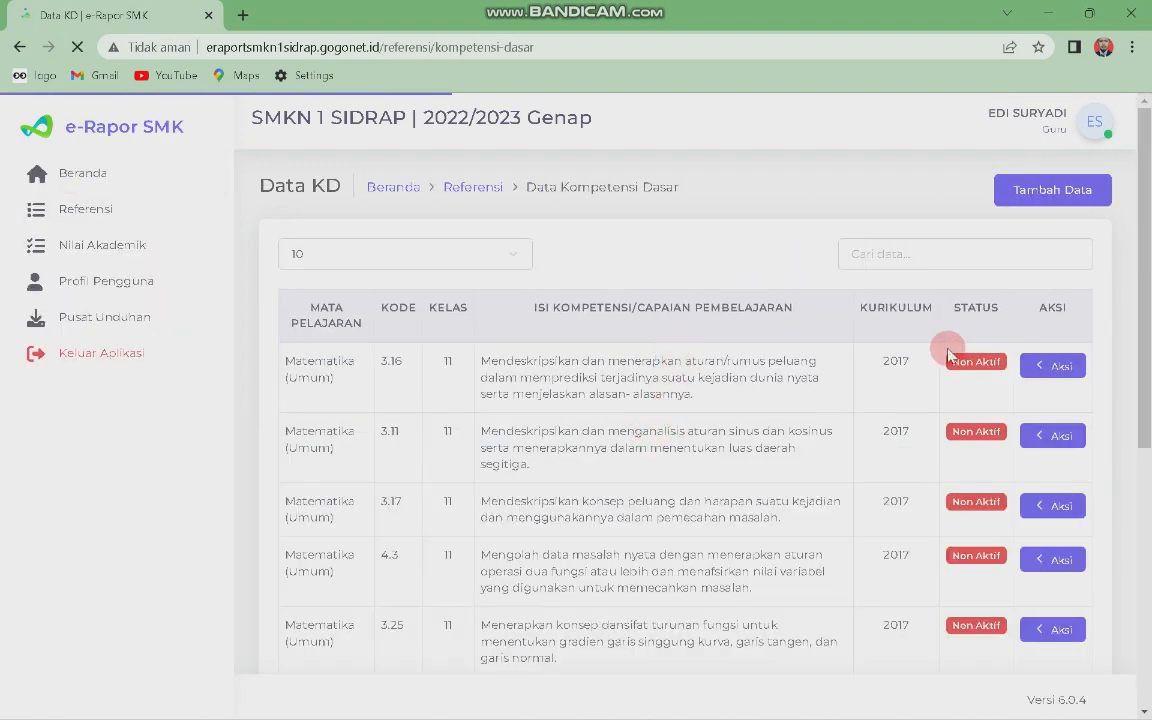
{"action": "scroll", "coordinate": [920, 393], "scroll_direction": "down", "scroll_amount": 5}
{"action": "scroll", "coordinate": [925, 393], "scroll_direction": "up", "scroll_amount": 2}
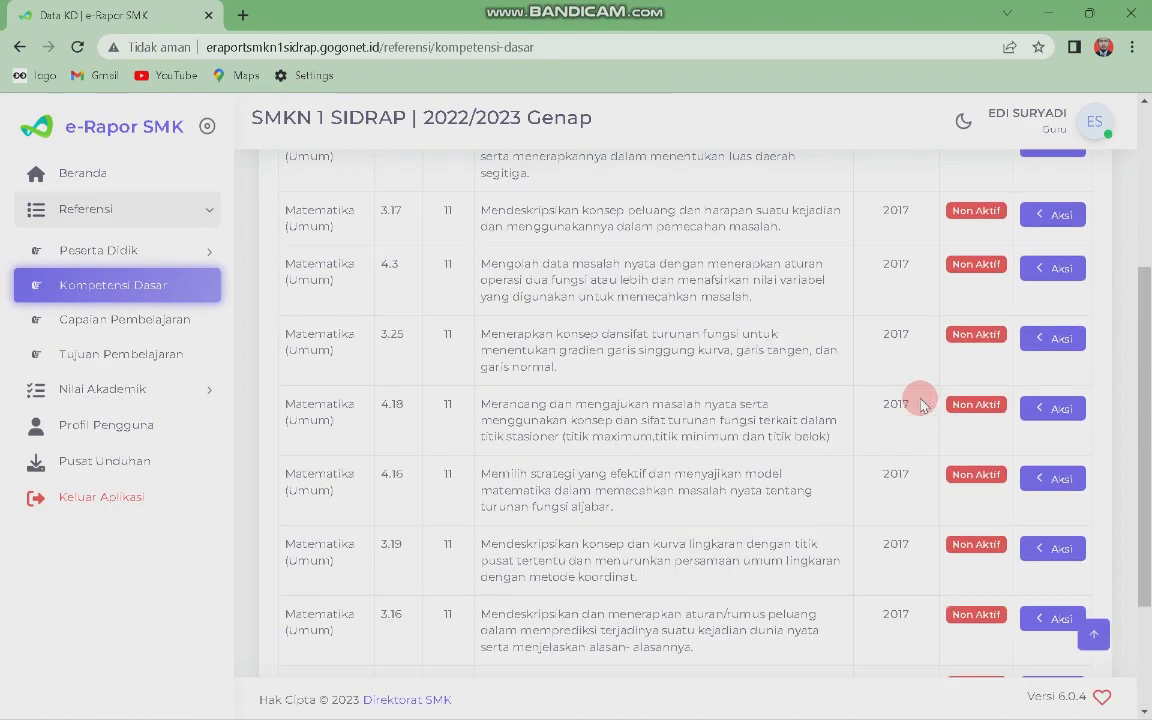
{"action": "scroll", "coordinate": [921, 404], "scroll_direction": "down", "scroll_amount": 3}
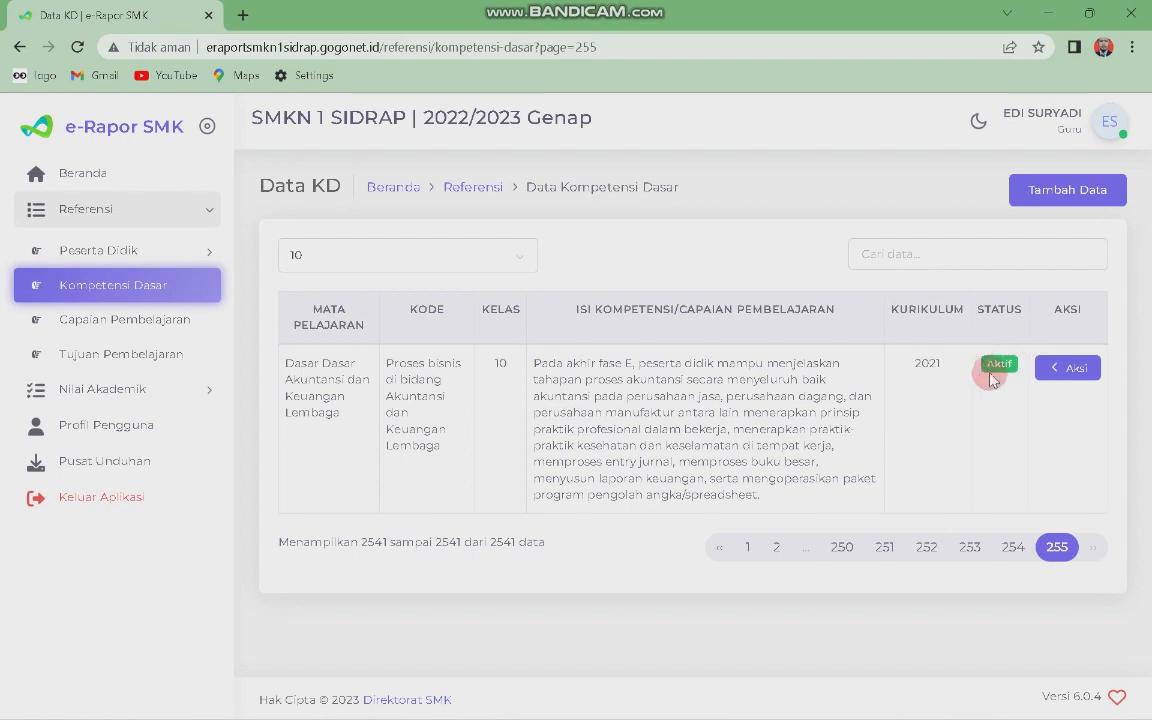
Step: Check the actions available for the 2021 curriculum entry and open the form for adding a Kompetensi Dasar
{"action": "left_click", "coordinate": [1080, 368]}
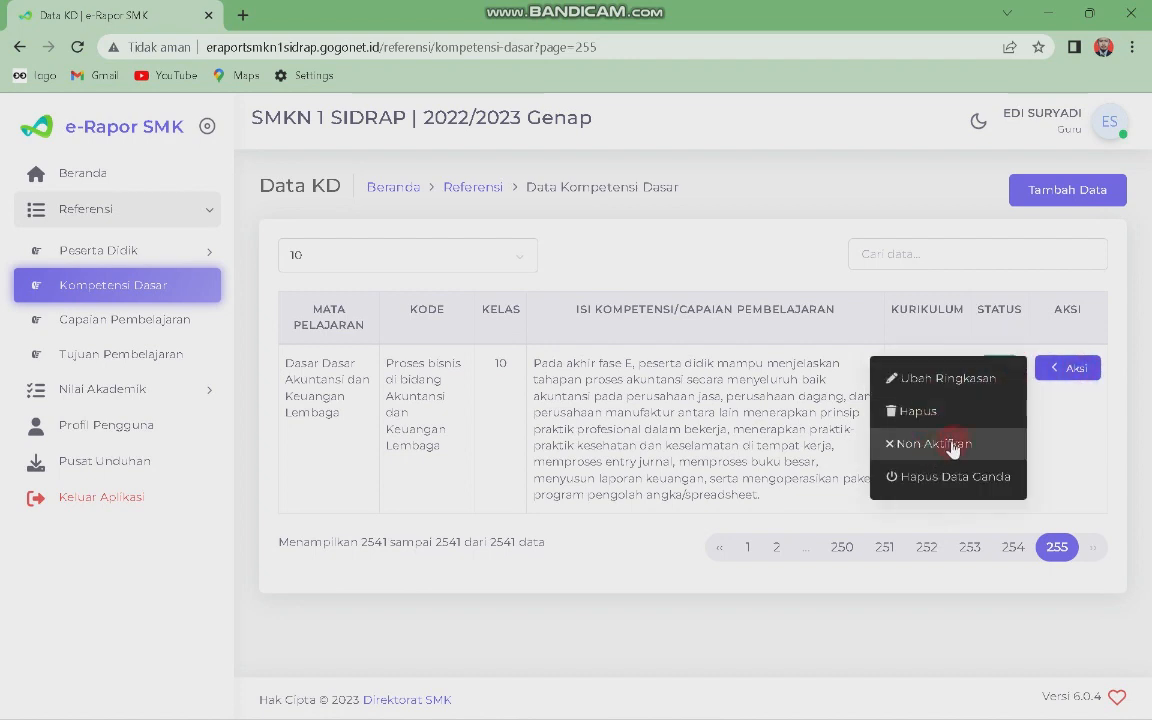
{"action": "left_click", "coordinate": [1079, 425]}
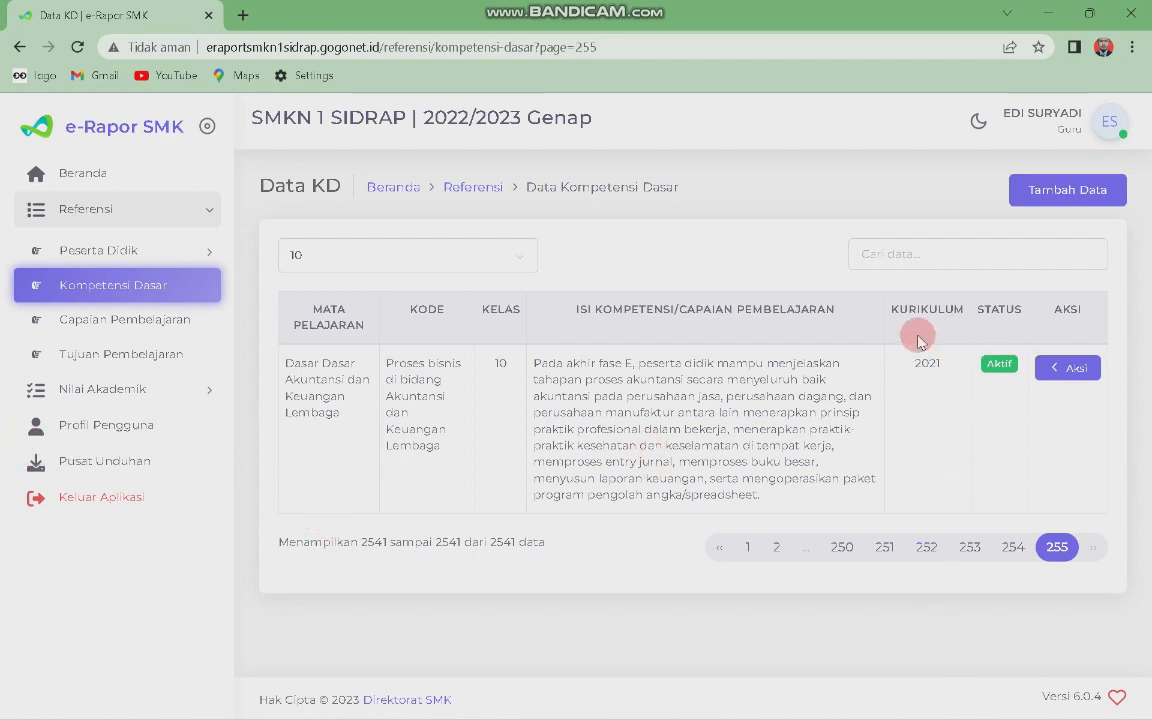
{"action": "left_click", "coordinate": [1035, 190]}
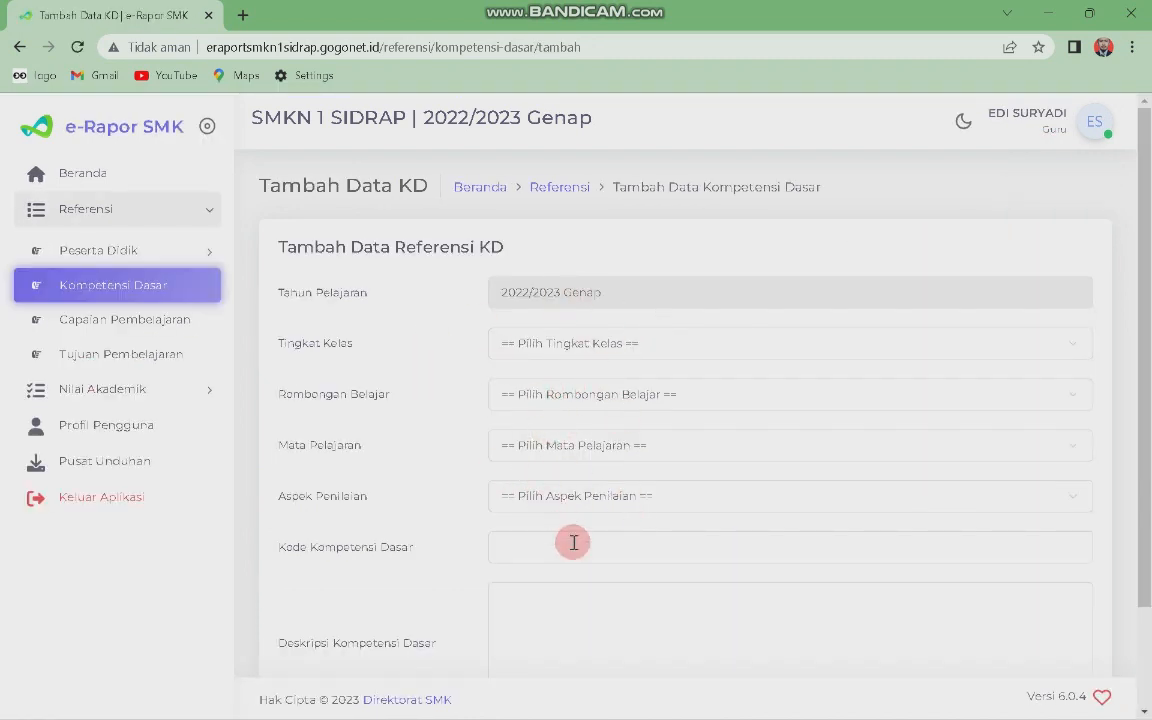
Step: Examine the Capaian Pembelajaran entries with their phases and statuses, and look over the form for adding one
{"action": "left_click", "coordinate": [141, 320]}
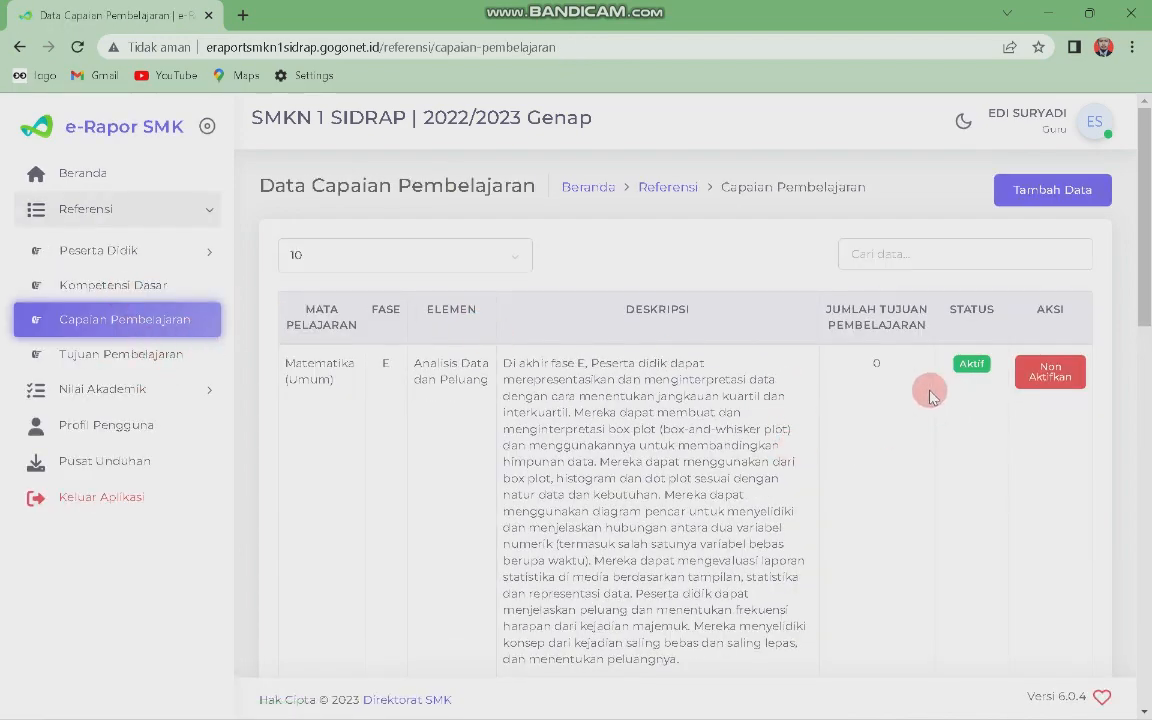
{"action": "scroll", "coordinate": [899, 393], "scroll_direction": "down", "scroll_amount": 7}
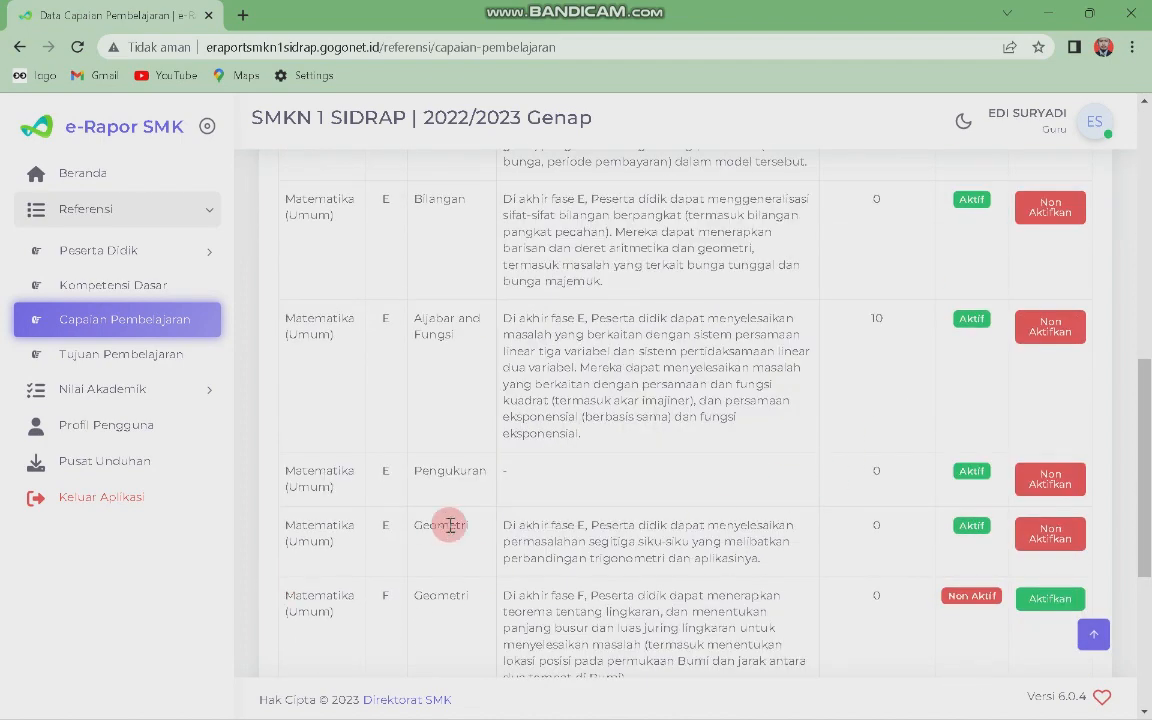
{"action": "scroll", "coordinate": [571, 516], "scroll_direction": "up", "scroll_amount": 3}
{"action": "scroll", "coordinate": [571, 516], "scroll_direction": "down", "scroll_amount": 8}
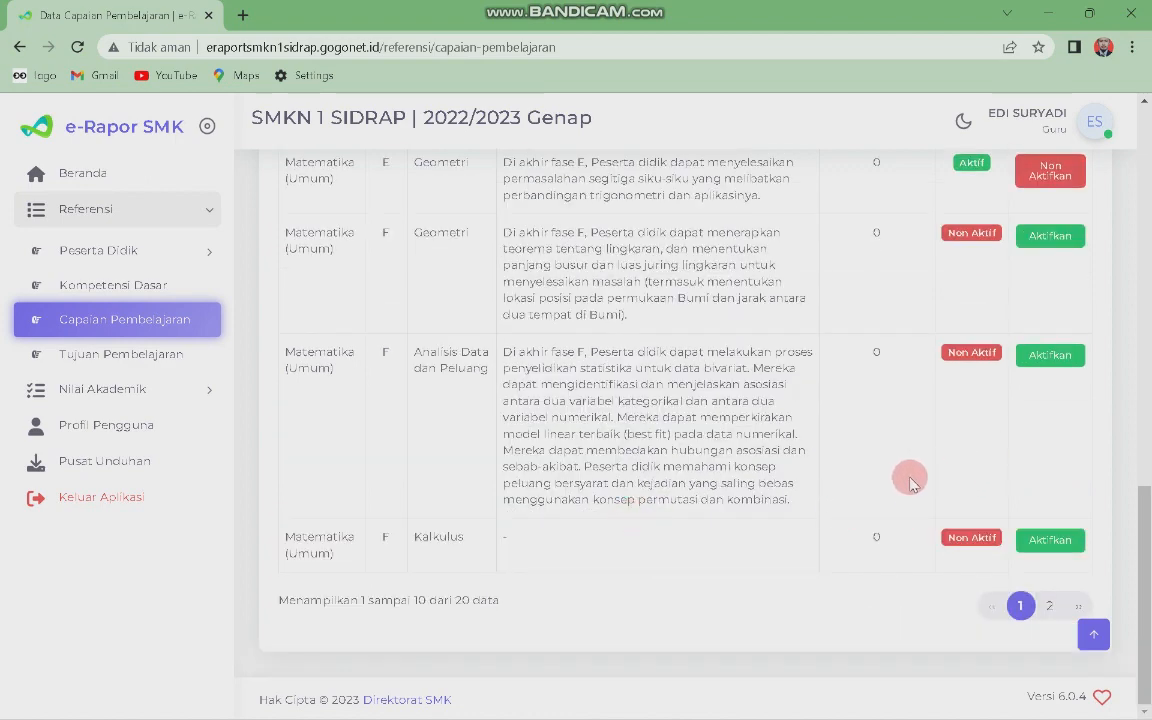
{"action": "scroll", "coordinate": [912, 470], "scroll_direction": "up", "scroll_amount": 5}
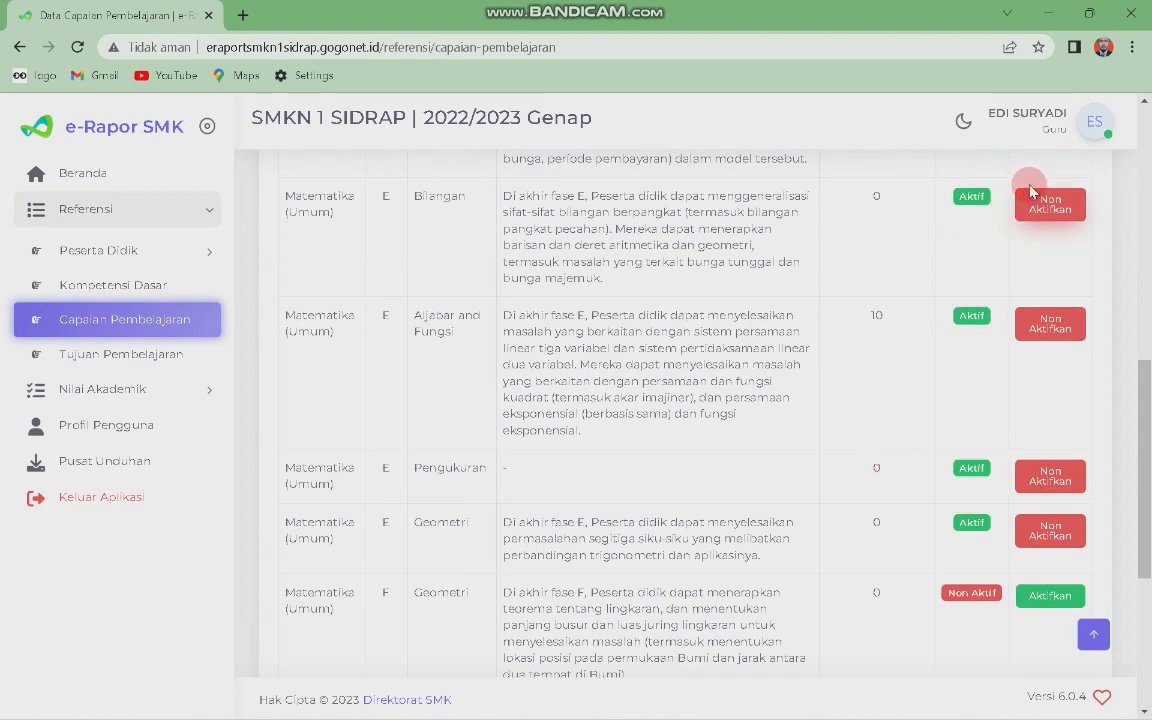
{"action": "scroll", "coordinate": [966, 225], "scroll_direction": "up", "scroll_amount": 5}
{"action": "scroll", "coordinate": [966, 225], "scroll_direction": "up", "scroll_amount": 3}
{"action": "left_click", "coordinate": [1113, 191]}
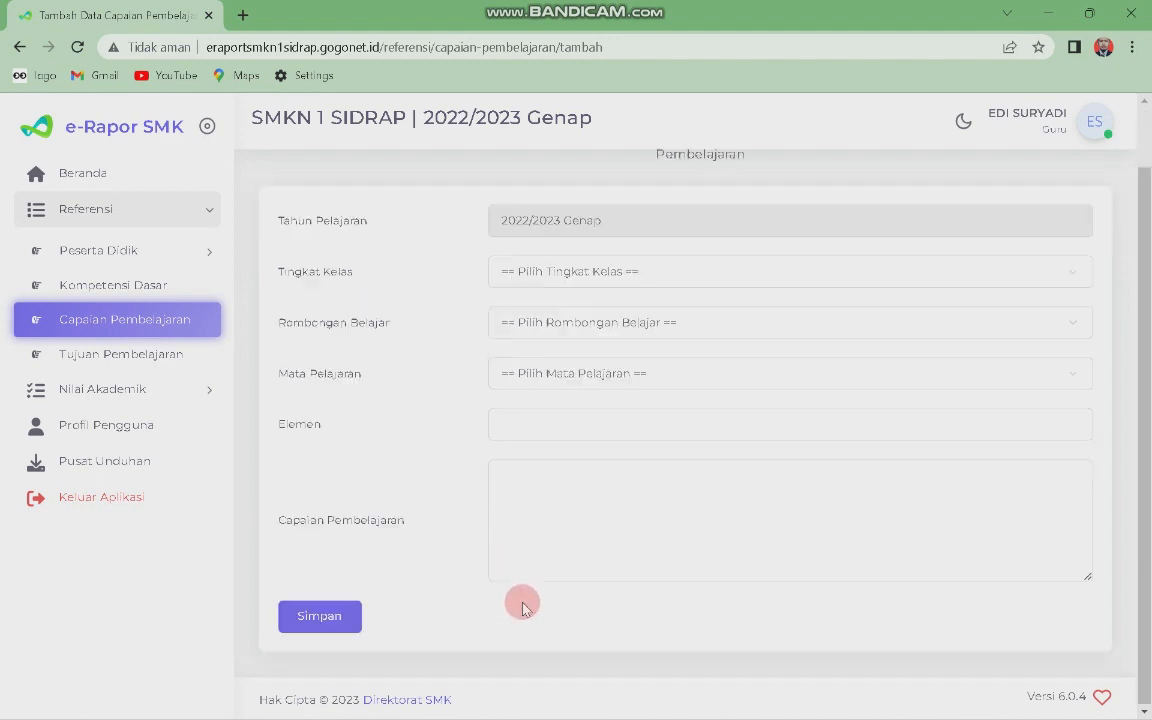
{"action": "scroll", "coordinate": [518, 590], "scroll_direction": "down", "scroll_amount": 1}
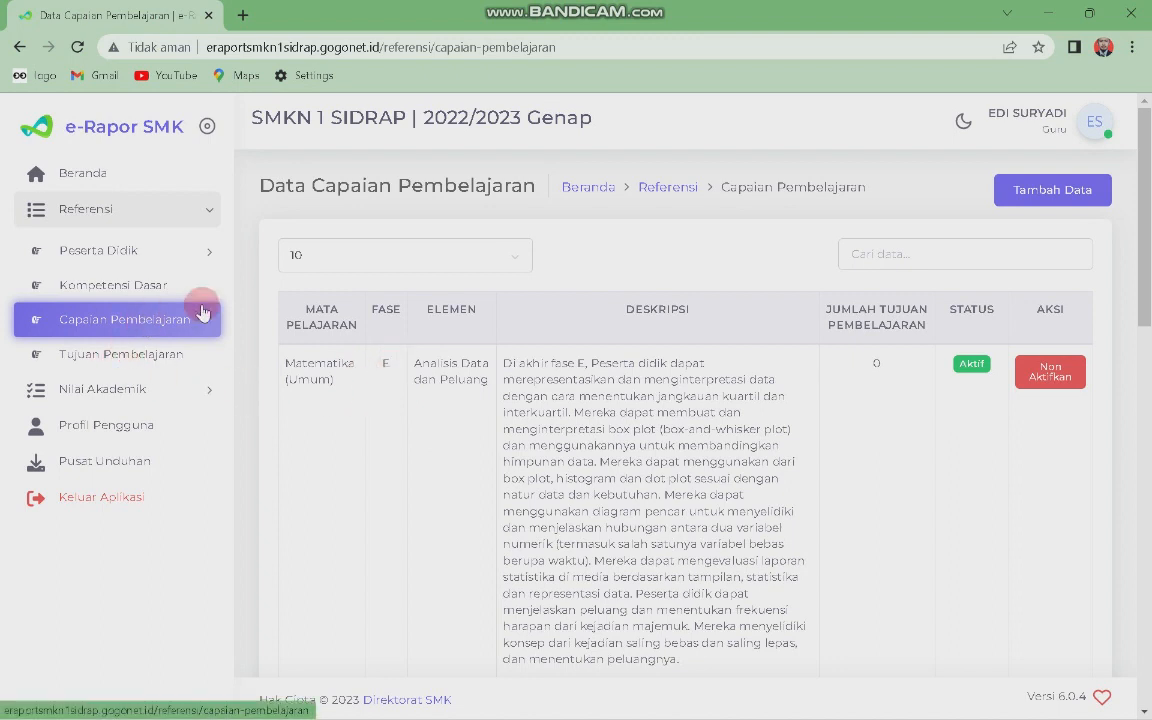
Step: Open the Tujuan Pembelajaran reference data and examine the listed subjects, learning achievements and objectives
{"action": "left_click", "coordinate": [100, 364]}
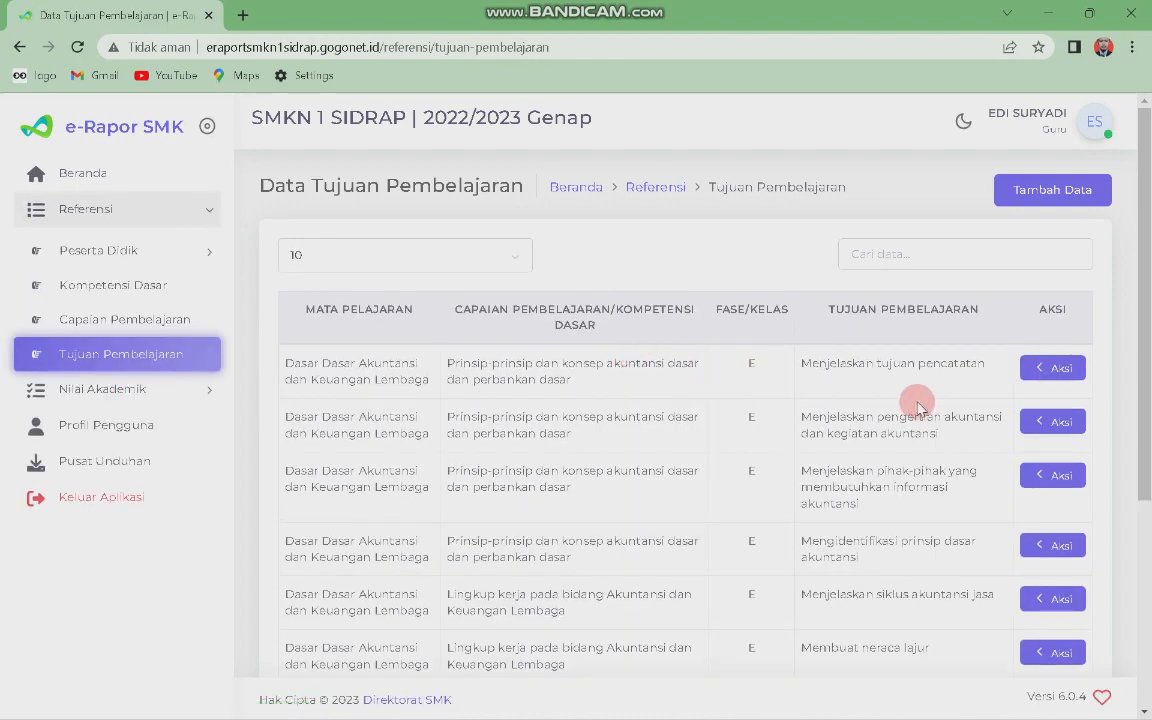
{"action": "scroll", "coordinate": [958, 398], "scroll_direction": "down", "scroll_amount": 5}
{"action": "scroll", "coordinate": [840, 365], "scroll_direction": "up", "scroll_amount": 5}
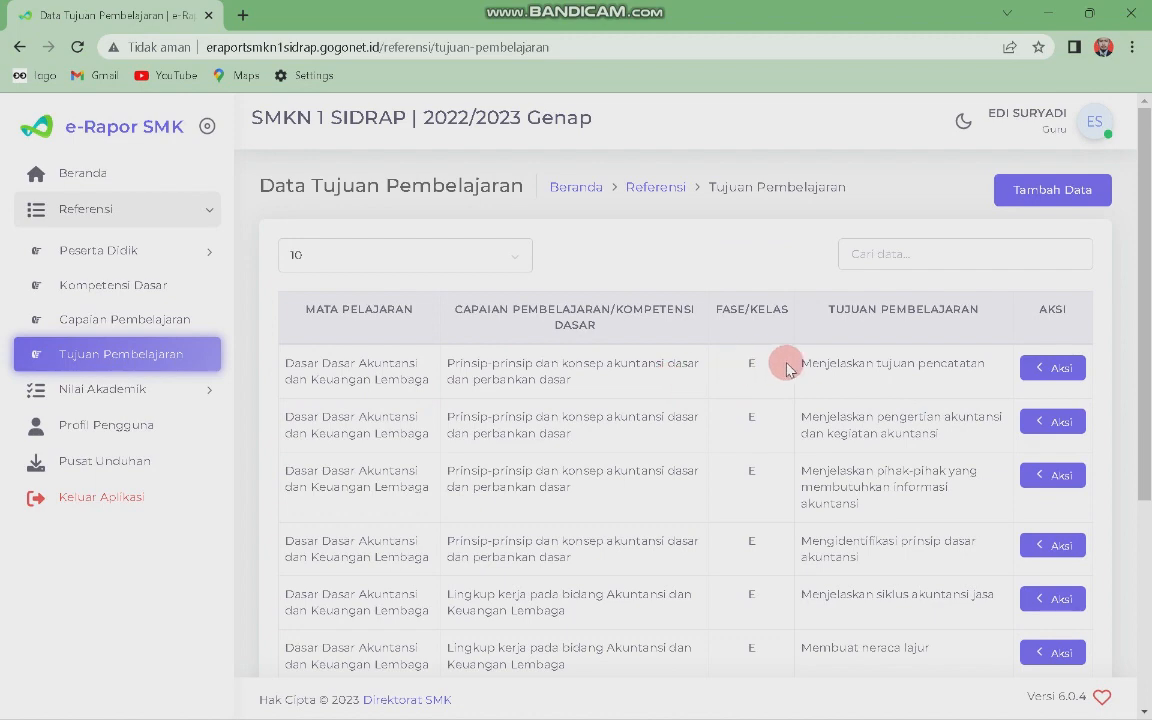
{"action": "scroll", "coordinate": [829, 357], "scroll_direction": "down", "scroll_amount": 3}
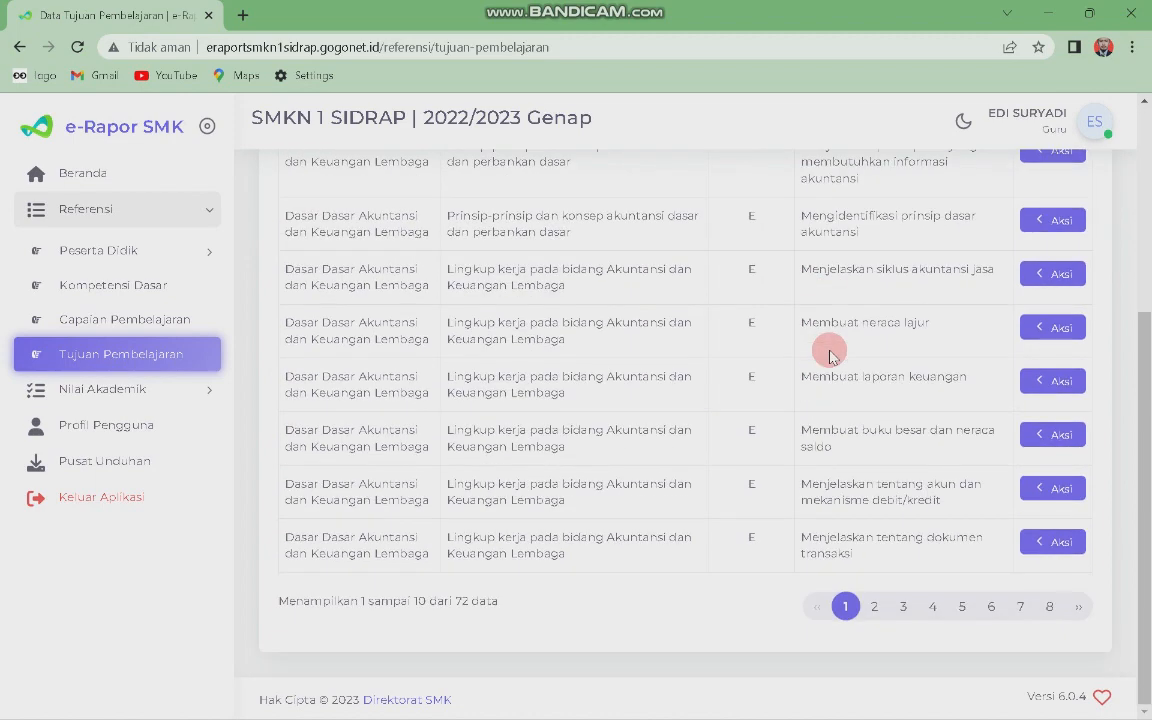
{"action": "scroll", "coordinate": [829, 355], "scroll_direction": "up", "scroll_amount": 3}
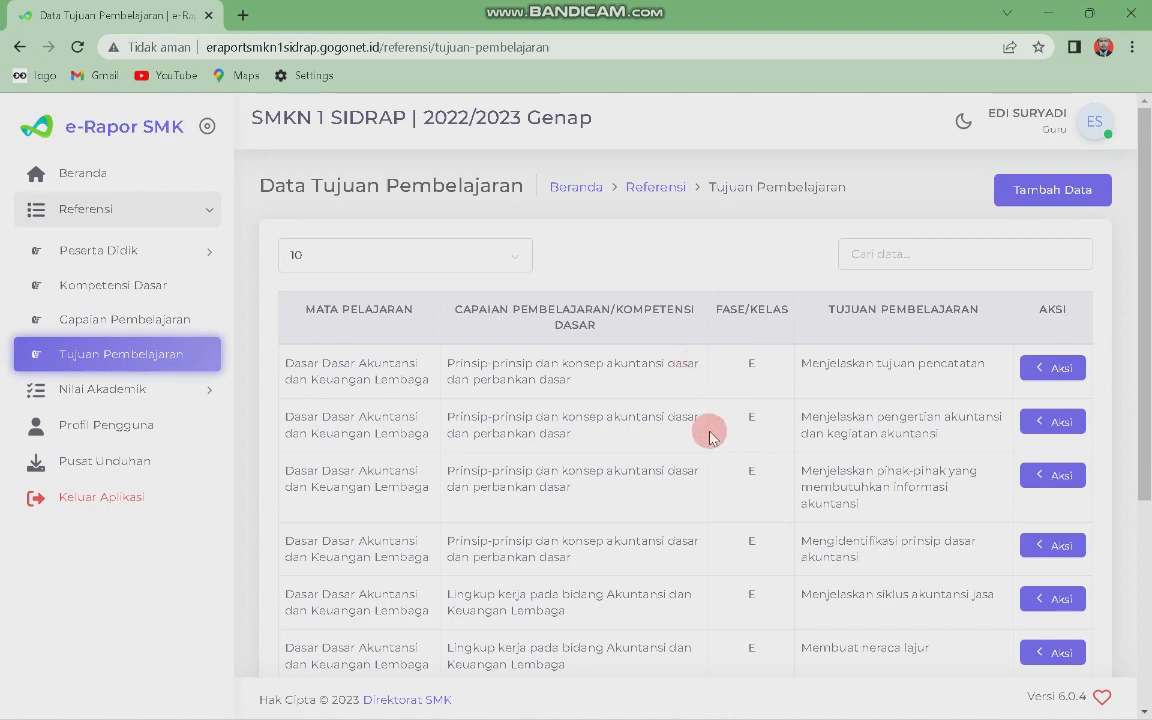
{"action": "scroll", "coordinate": [714, 456], "scroll_direction": "down", "scroll_amount": 2}
{"action": "scroll", "coordinate": [520, 307], "scroll_direction": "up", "scroll_amount": 2}
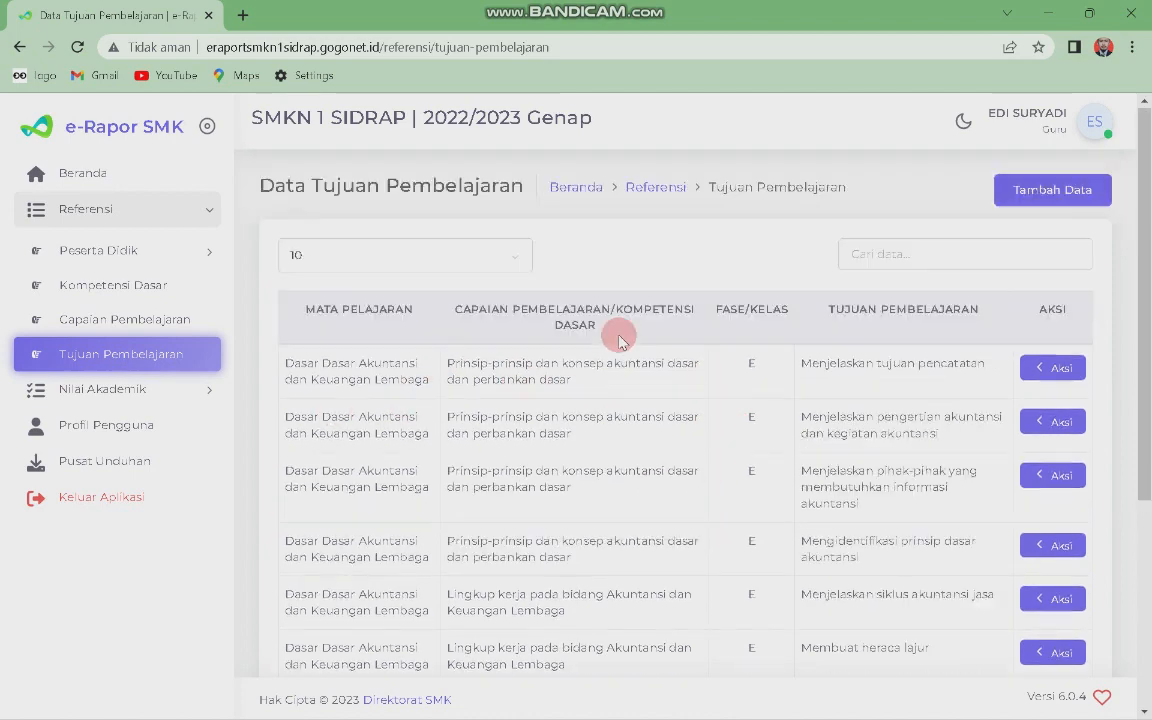
{"action": "scroll", "coordinate": [858, 400], "scroll_direction": "down", "scroll_amount": 4}
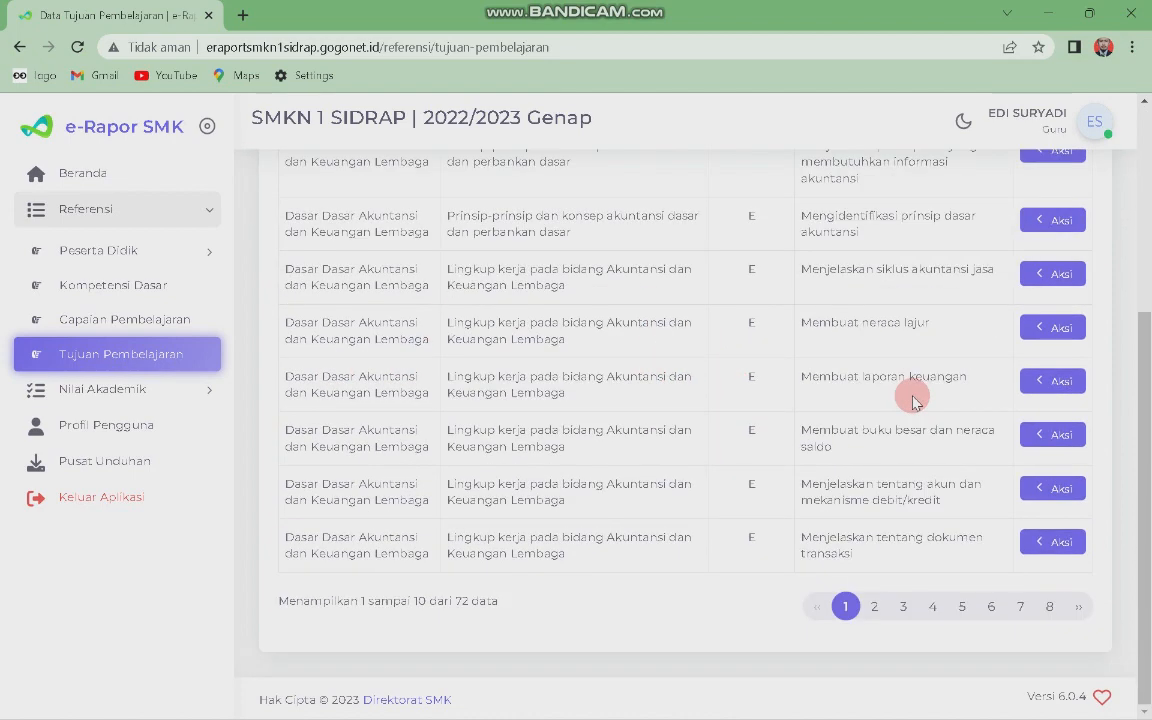
{"action": "scroll", "coordinate": [403, 362], "scroll_direction": "up", "scroll_amount": 4}
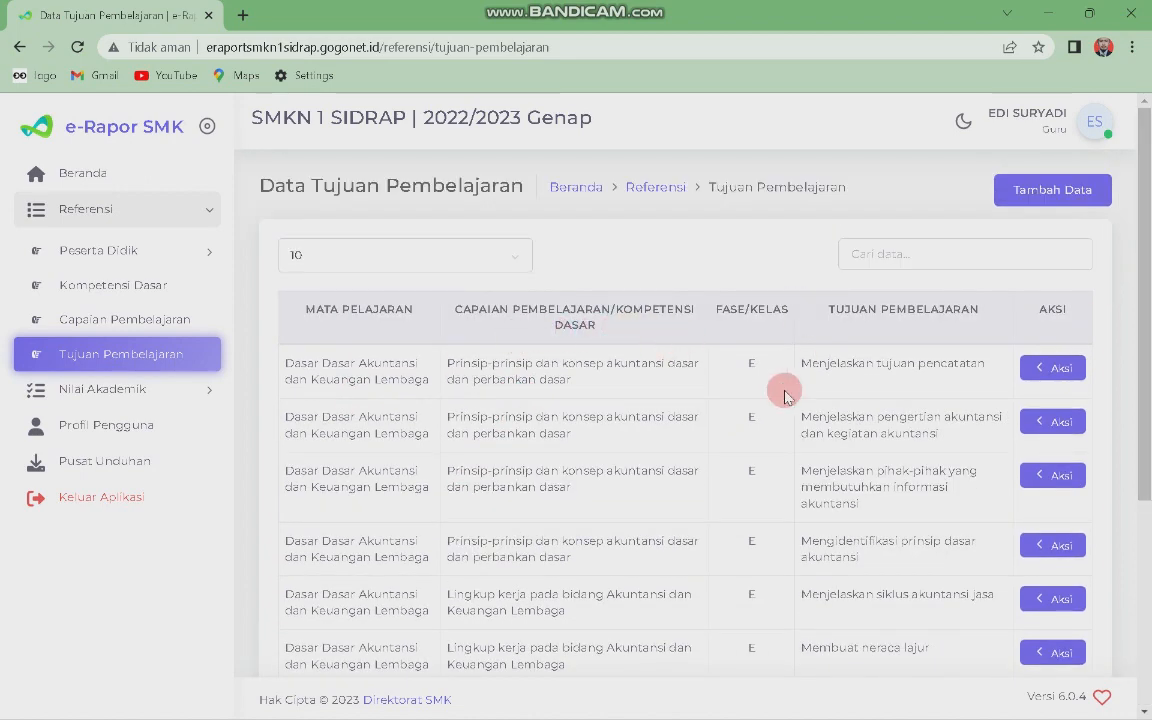
Step: Start a new Tujuan Pembelajaran for Kelas 10, Reguler, class X AK 1, subject Dasar Dasar Akuntansi dan Keuangan Lembaga
{"action": "left_click", "coordinate": [1033, 203]}
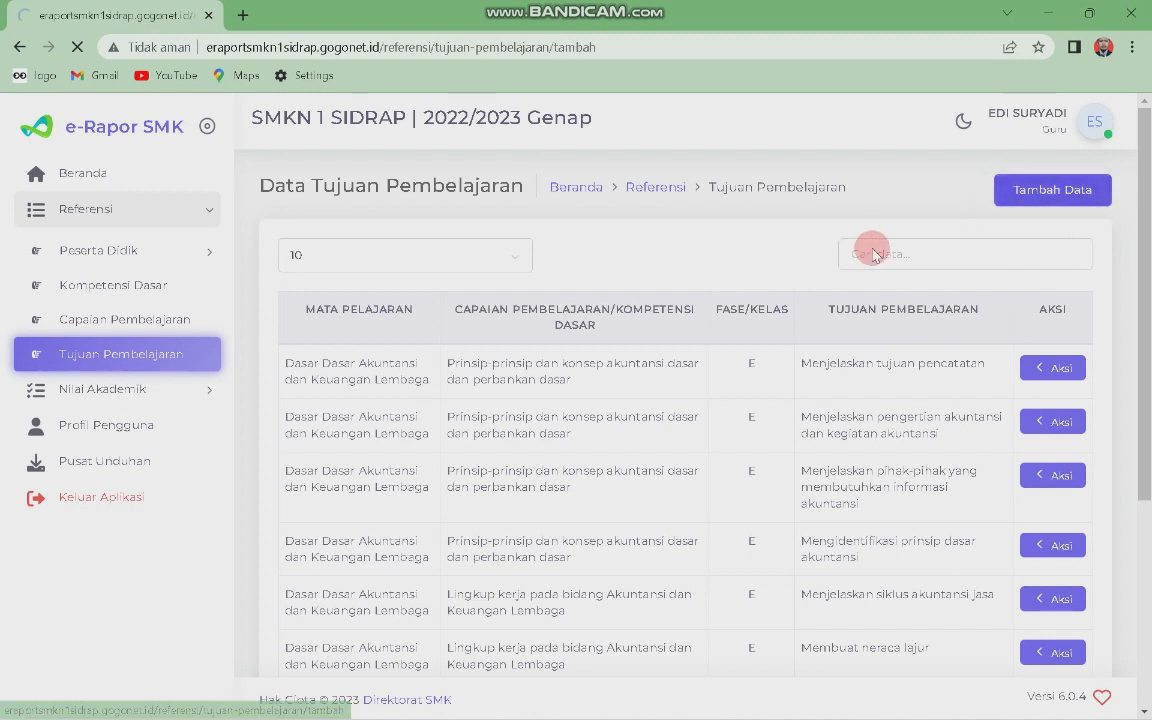
{"action": "left_click", "coordinate": [563, 324]}
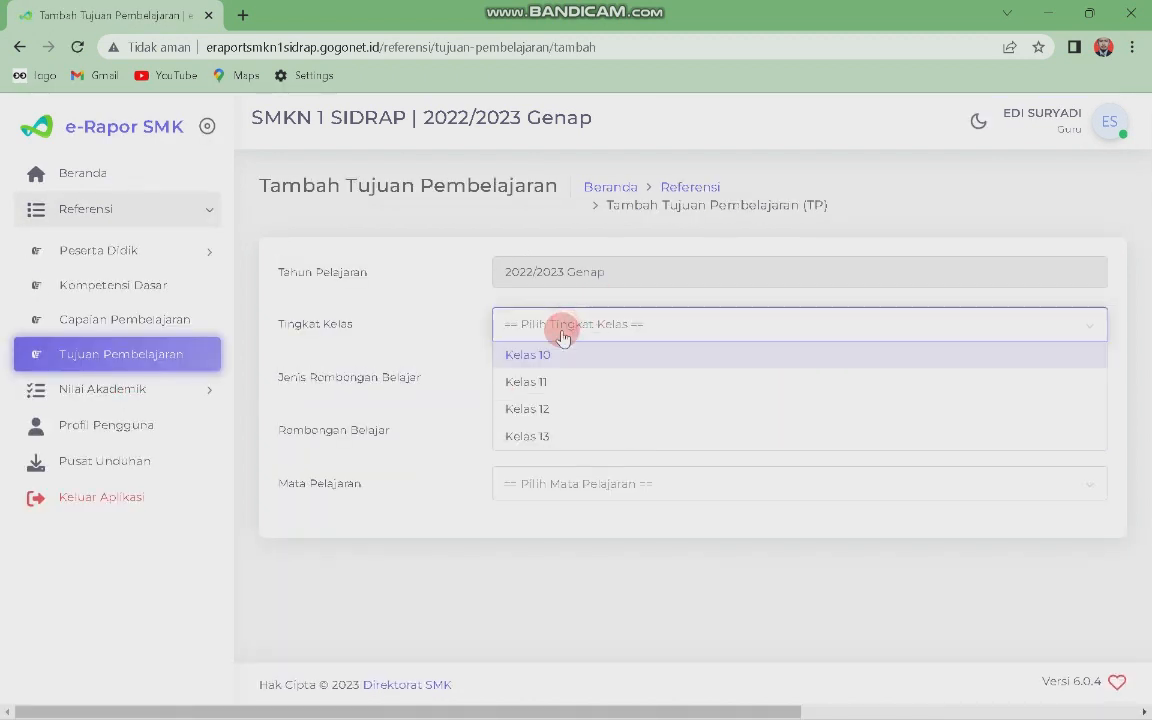
{"action": "left_click", "coordinate": [530, 353]}
{"action": "left_click", "coordinate": [519, 375]}
{"action": "left_click", "coordinate": [527, 405]}
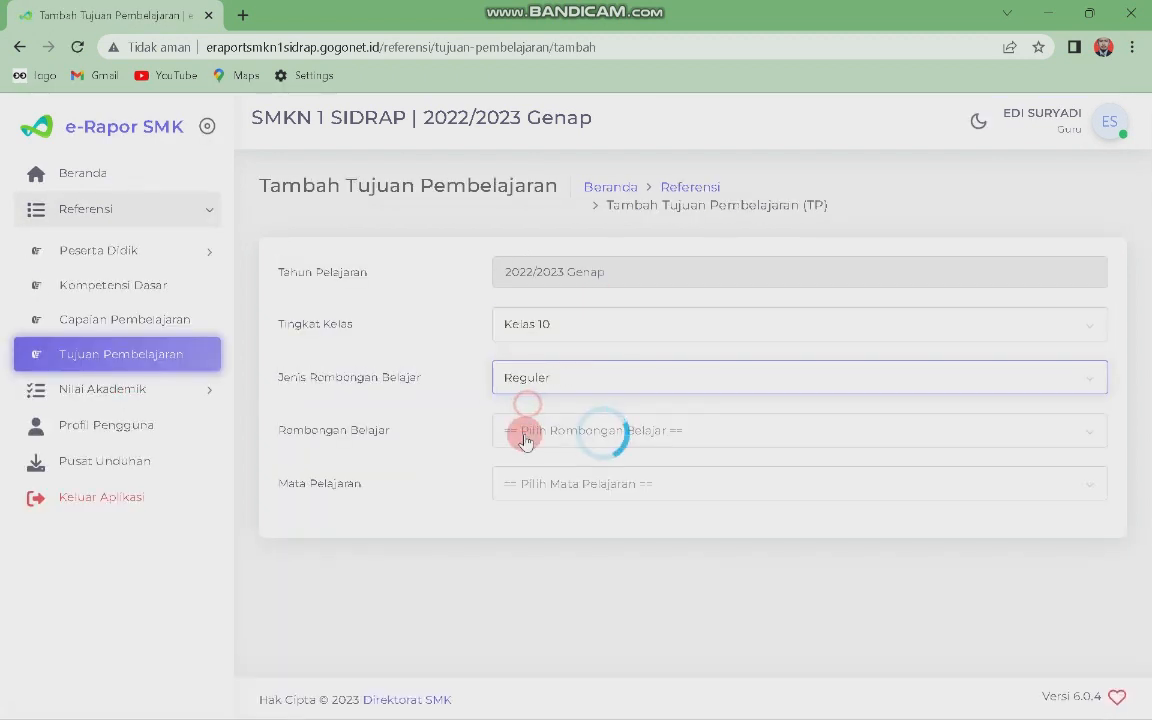
{"action": "left_click", "coordinate": [527, 440]}
{"action": "left_click", "coordinate": [522, 504]}
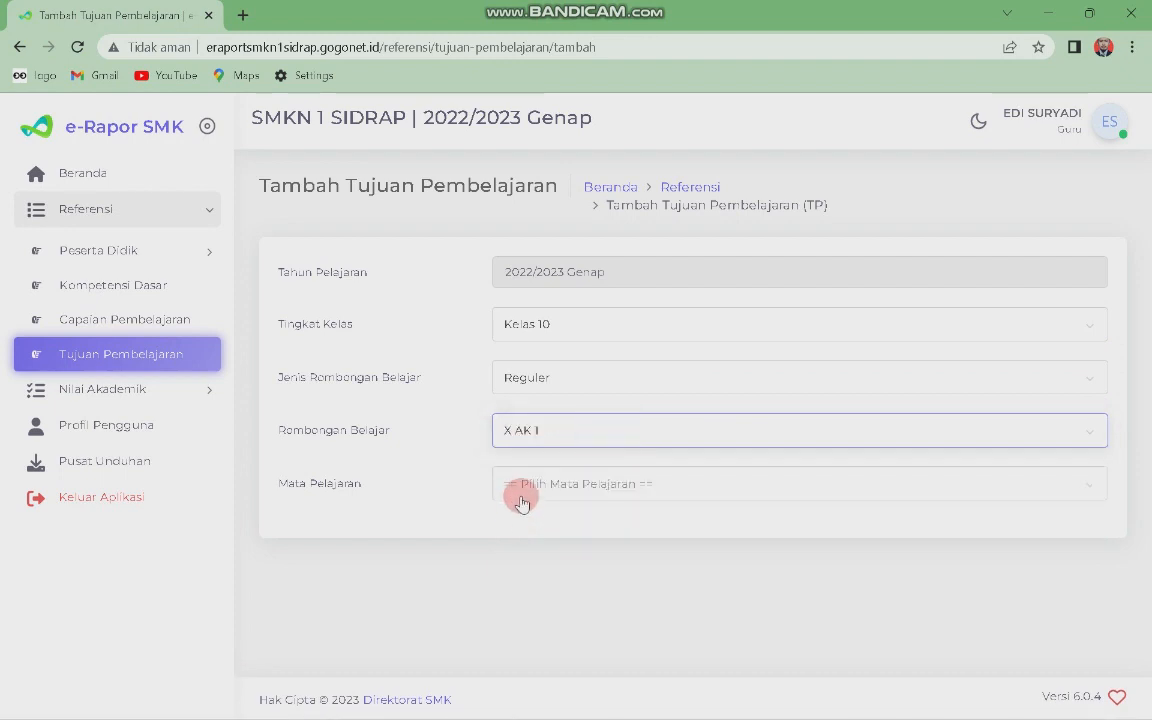
{"action": "left_click", "coordinate": [527, 487]}
{"action": "left_click", "coordinate": [548, 562]}
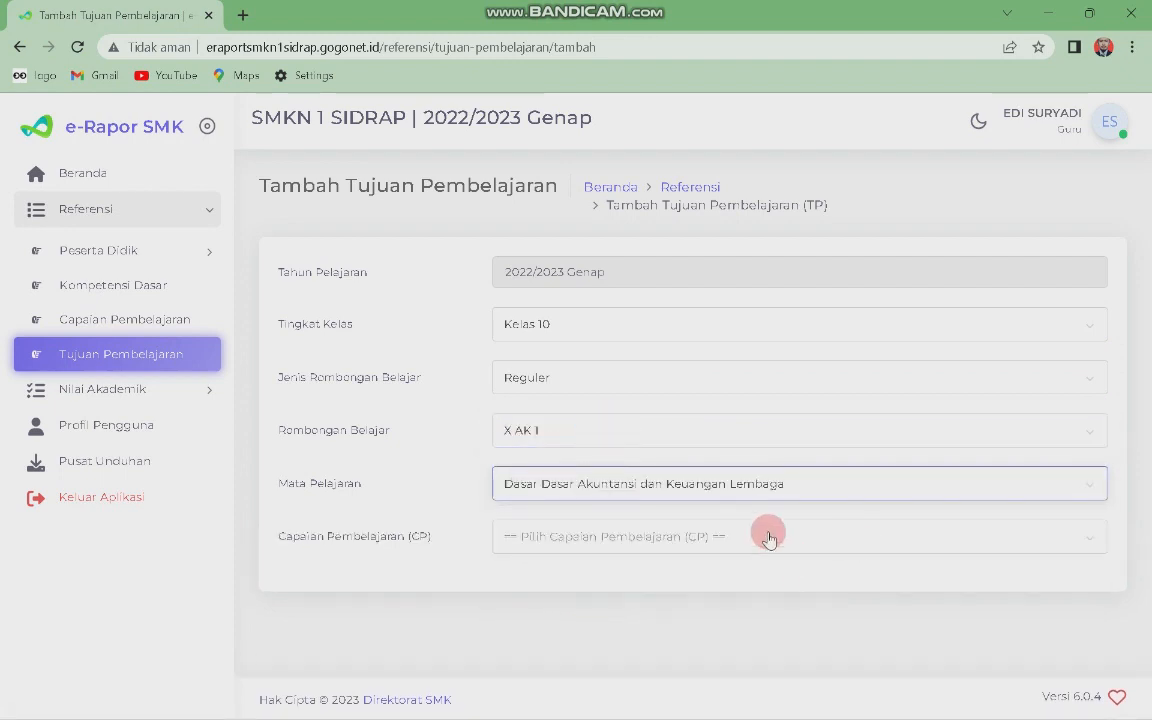
Step: Choose the Fase E learning achievement on the accounting profession for SMK graduates and download its TP template
{"action": "left_click", "coordinate": [541, 537]}
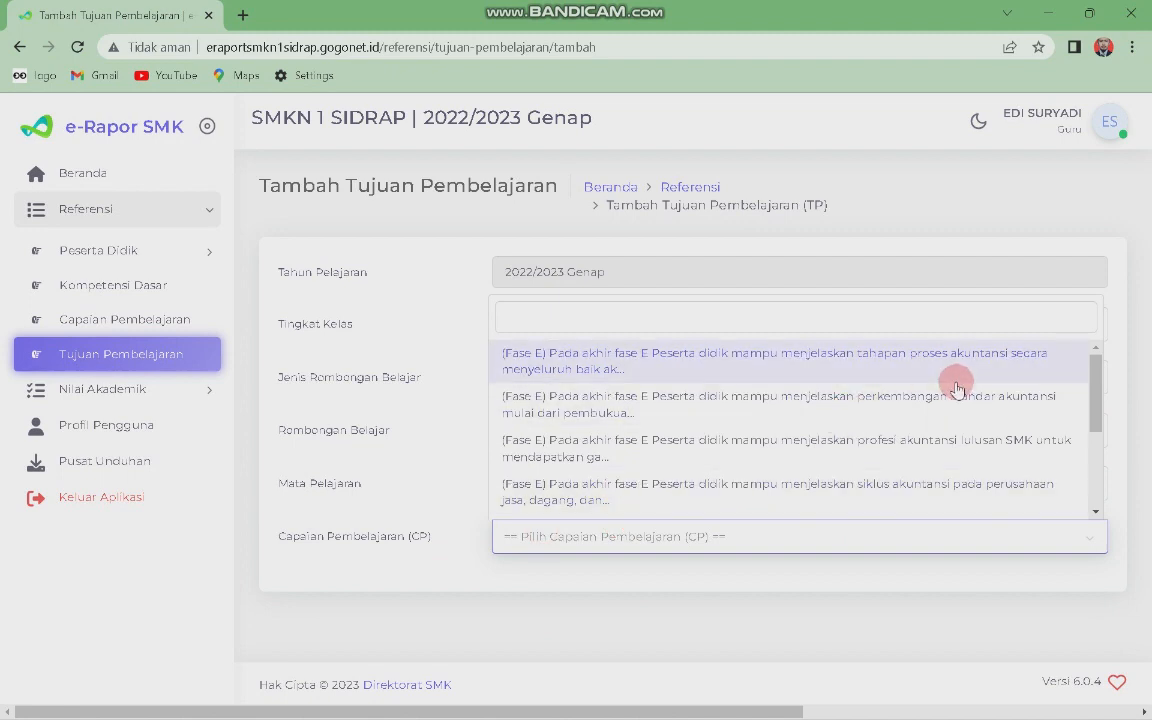
{"action": "scroll", "coordinate": [957, 385], "scroll_direction": "down", "scroll_amount": 5}
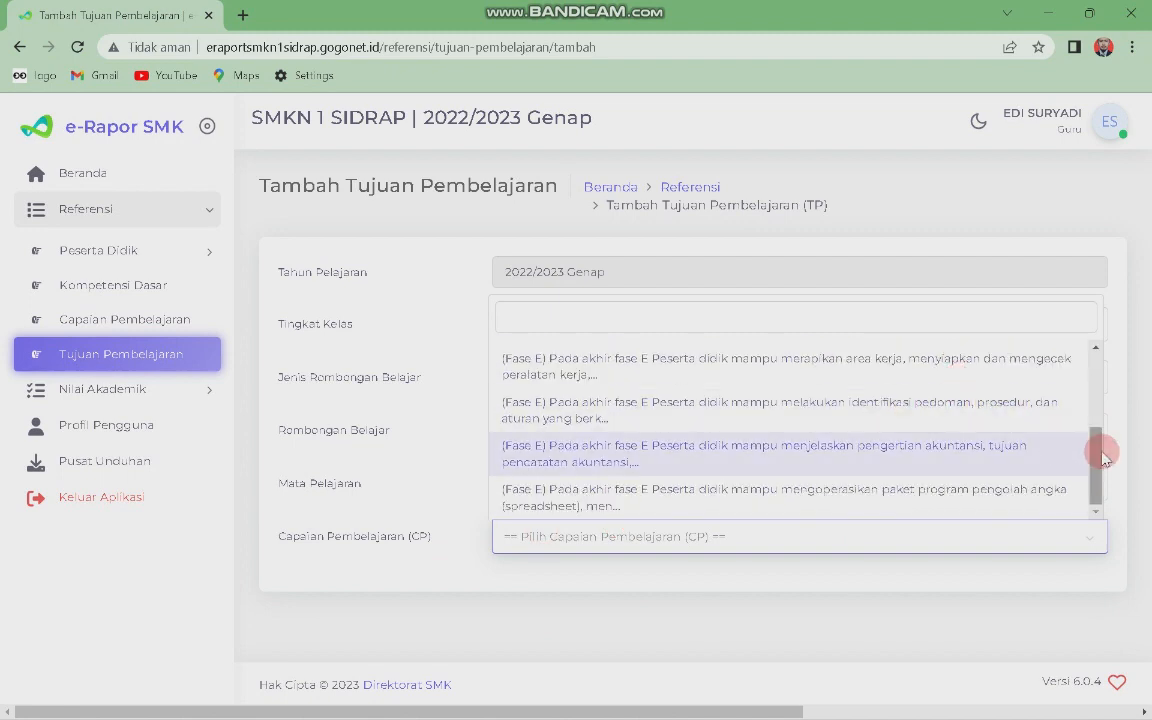
{"action": "left_click_drag", "start_coordinate": [1095, 455], "coordinate": [1100, 360]}
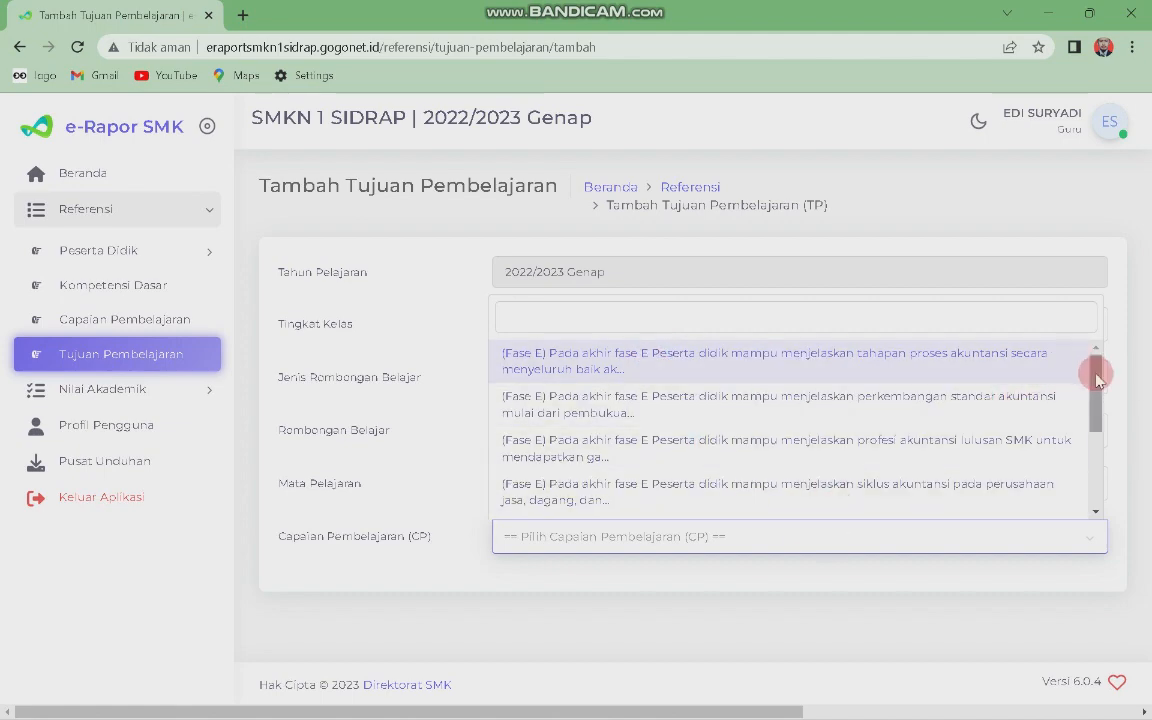
{"action": "left_click_drag", "start_coordinate": [1097, 378], "coordinate": [1111, 329]}
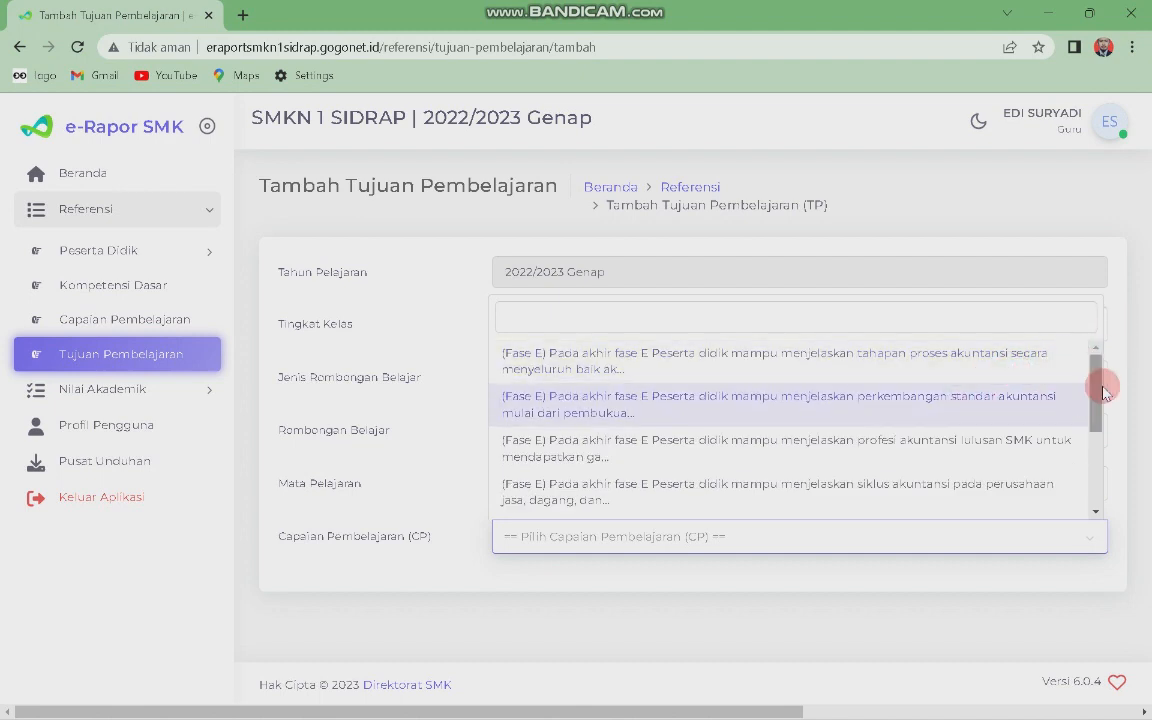
{"action": "mouse_move", "coordinate": [1098, 370]}
{"action": "left_mouse_down"}
{"action": "mouse_move", "coordinate": [1108, 444]}
{"action": "mouse_move", "coordinate": [1095, 364]}
{"action": "left_mouse_up"}
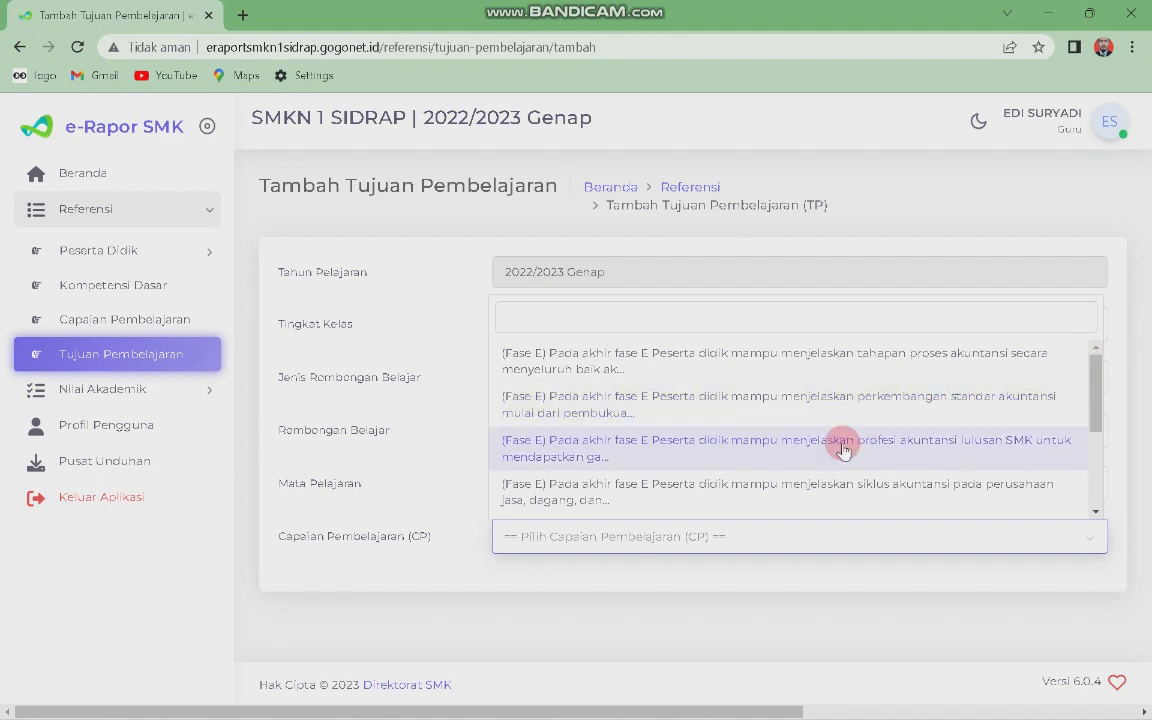
{"action": "left_click", "coordinate": [841, 447]}
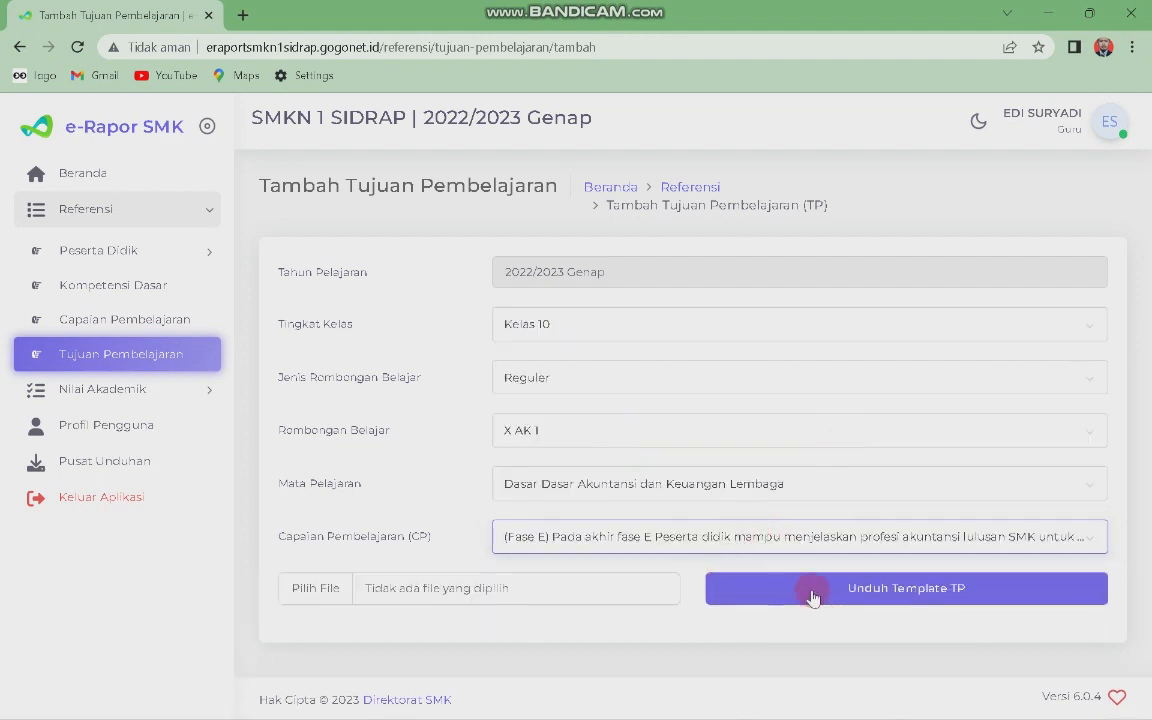
{"action": "left_click", "coordinate": [865, 600]}
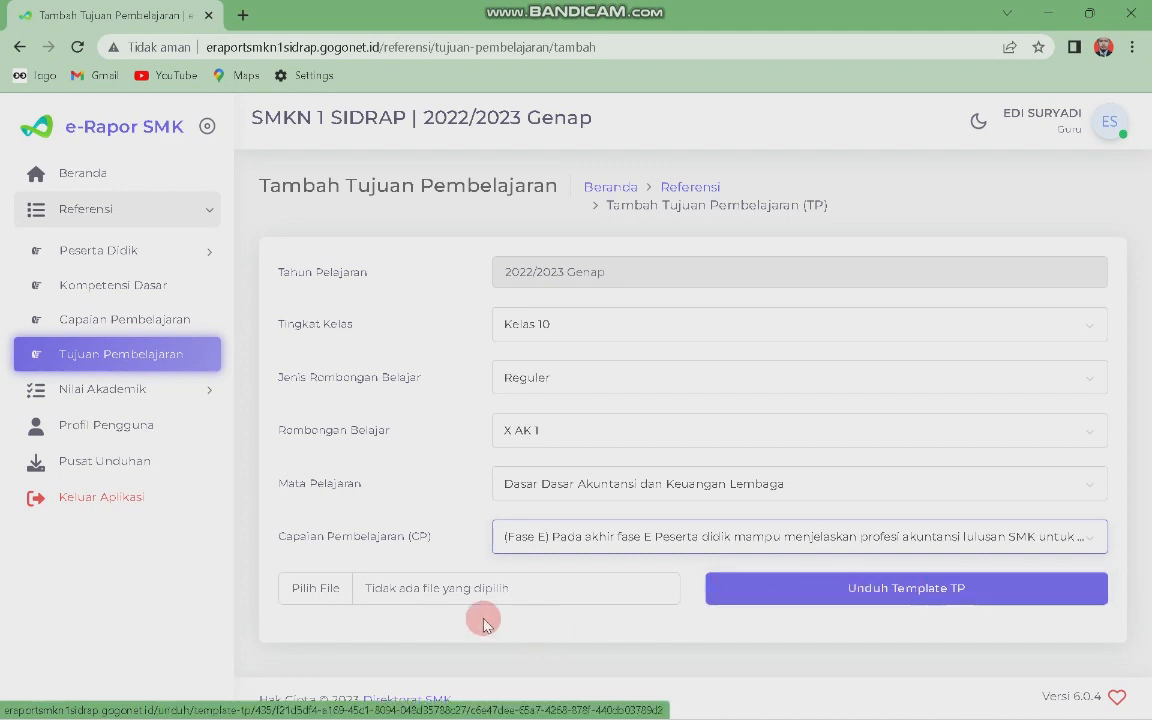
Step: Open the Template-TP workbook (3) for Dasar Dasar Akuntansi dan Keuangan Lembaga, class X AK 1, from last week's files in the Downloads folder
{"action": "mouse_move", "coordinate": [240, 715]}
{"action": "left_click", "coordinate": [506, 699]}
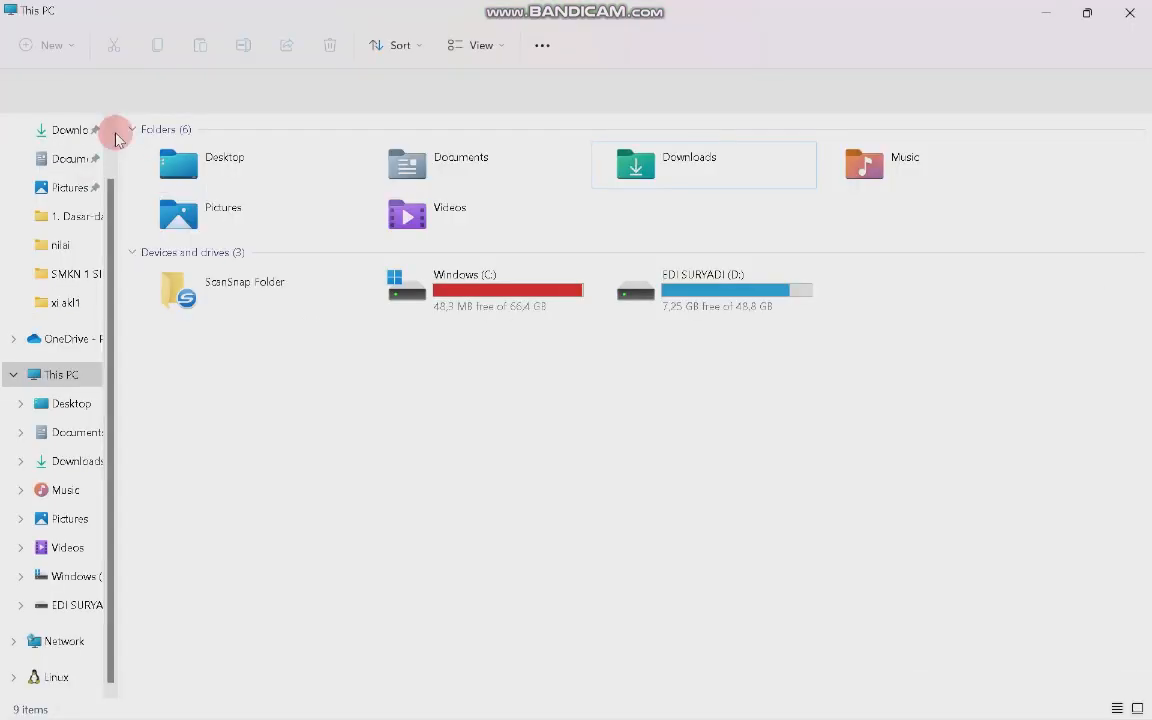
{"action": "left_click", "coordinate": [72, 132]}
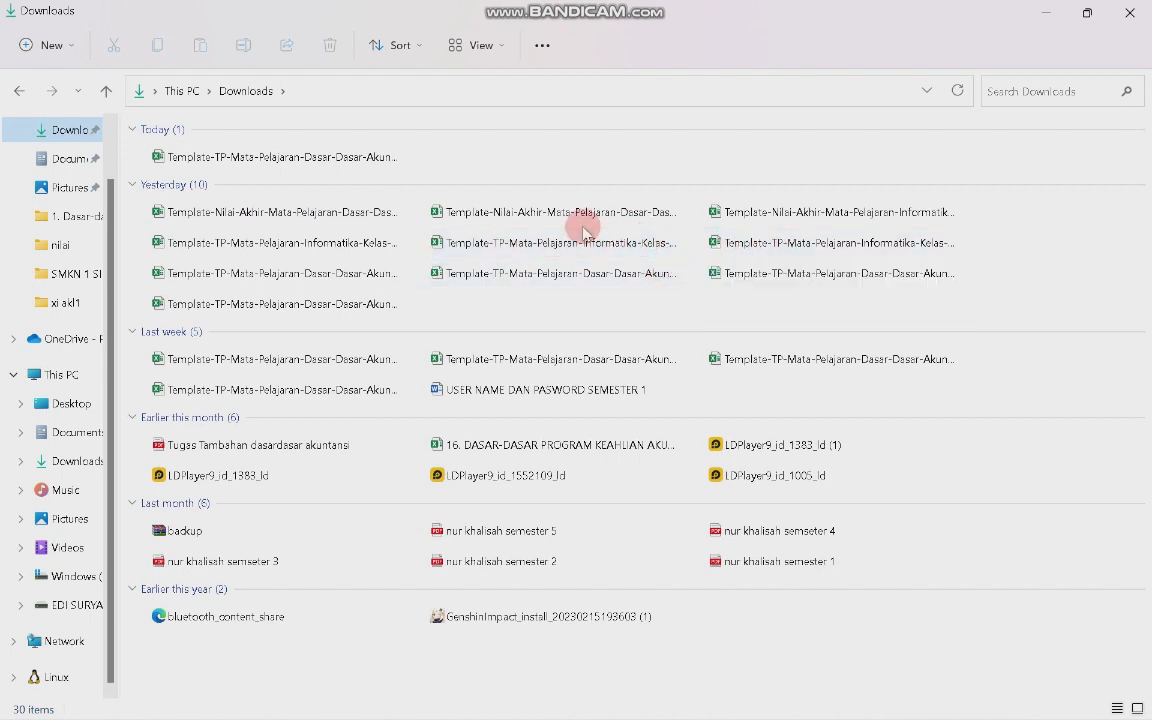
{"action": "left_click", "coordinate": [280, 366]}
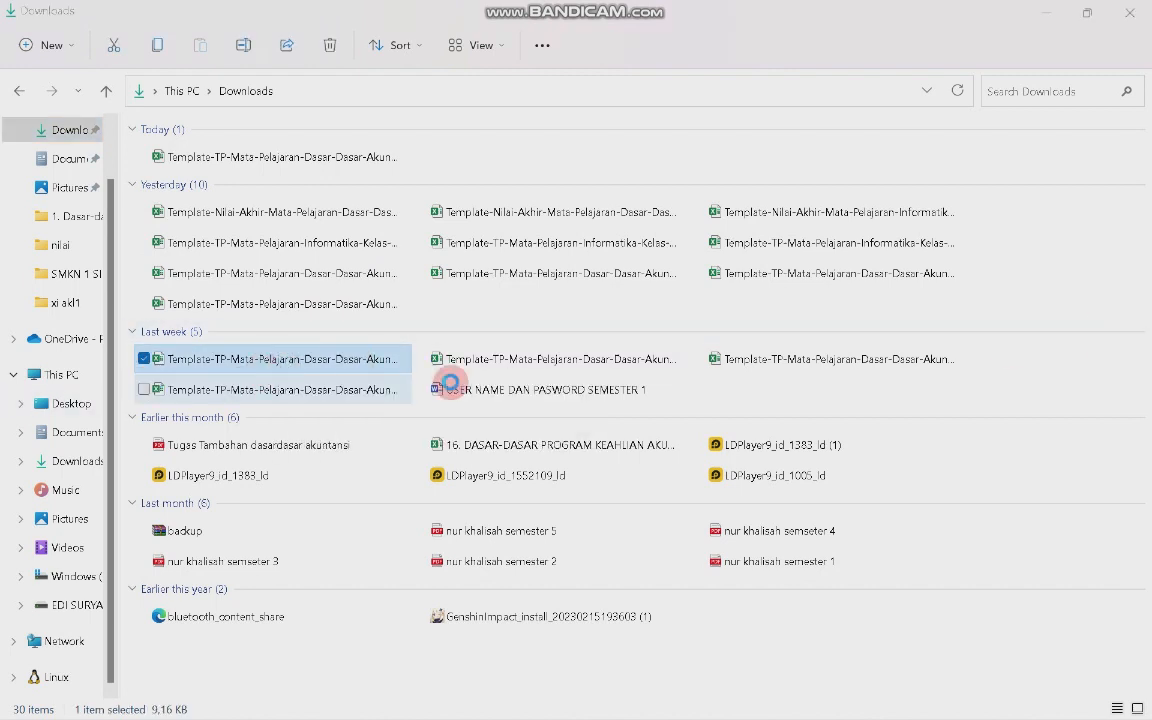
{"action": "double_click", "coordinate": [310, 356]}
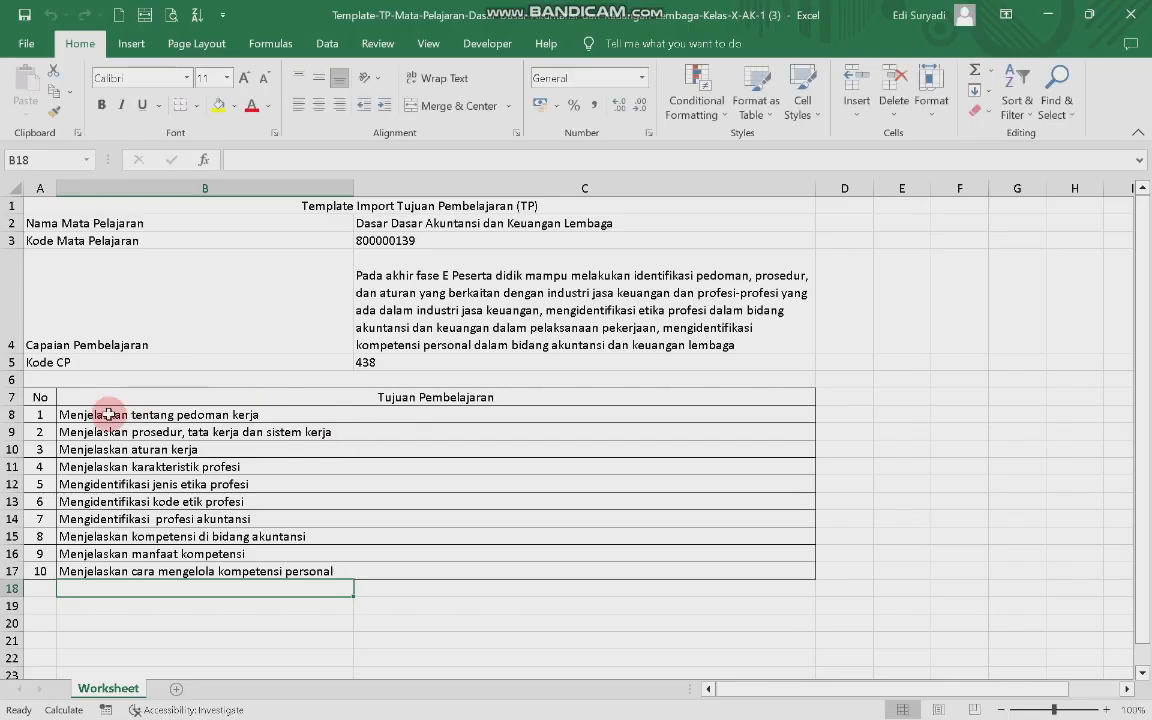
Step: Examine the subject, learning achievement and numbered Tujuan Pembelajaran rows in the template, and close the workbook
{"action": "left_click_drag", "start_coordinate": [109, 414], "coordinate": [332, 593]}
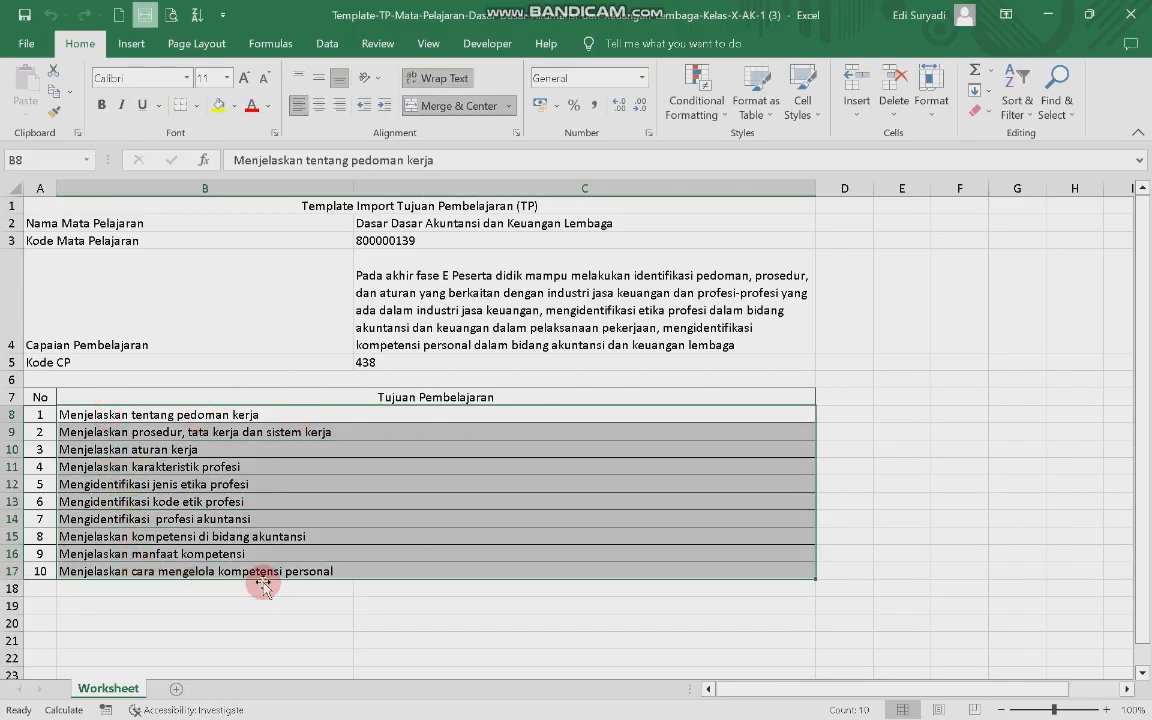
{"action": "left_click", "coordinate": [338, 612]}
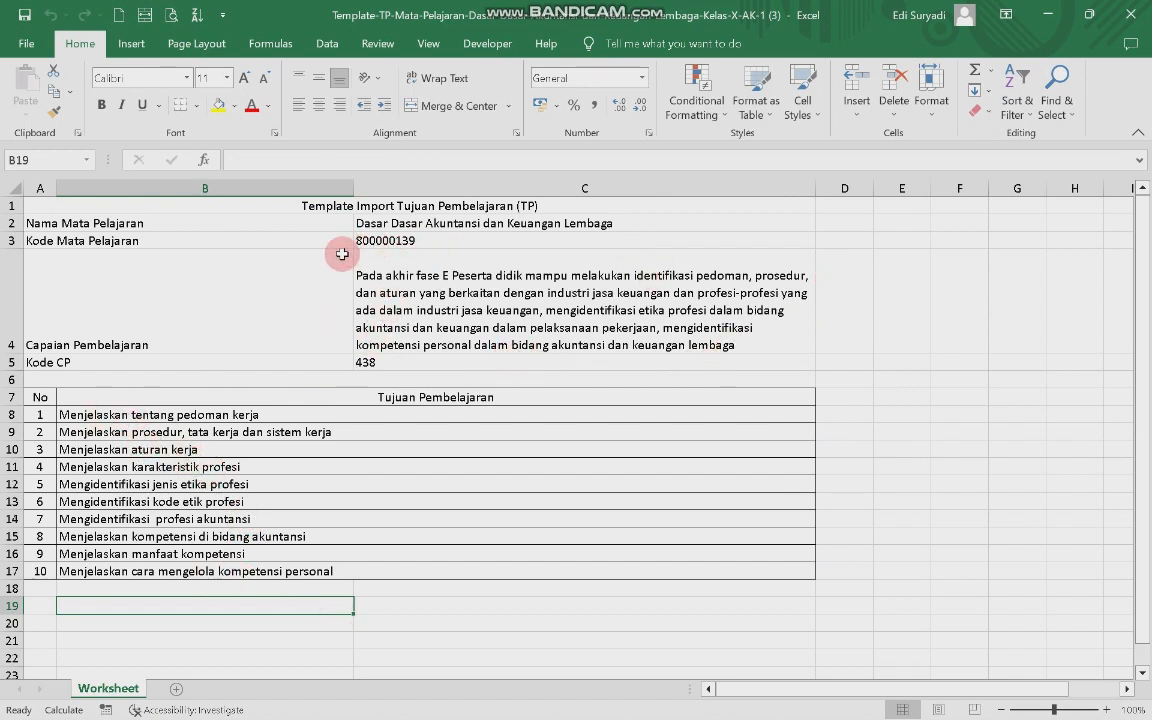
{"action": "left_click", "coordinate": [76, 414]}
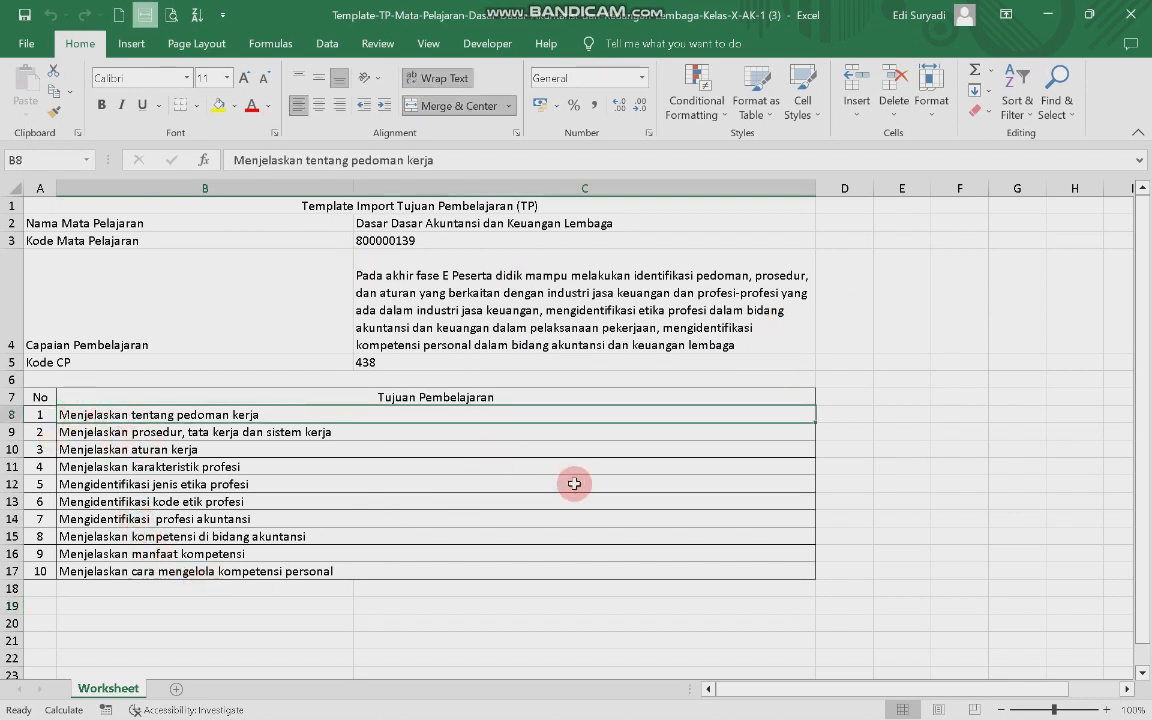
{"action": "left_click", "coordinate": [845, 405]}
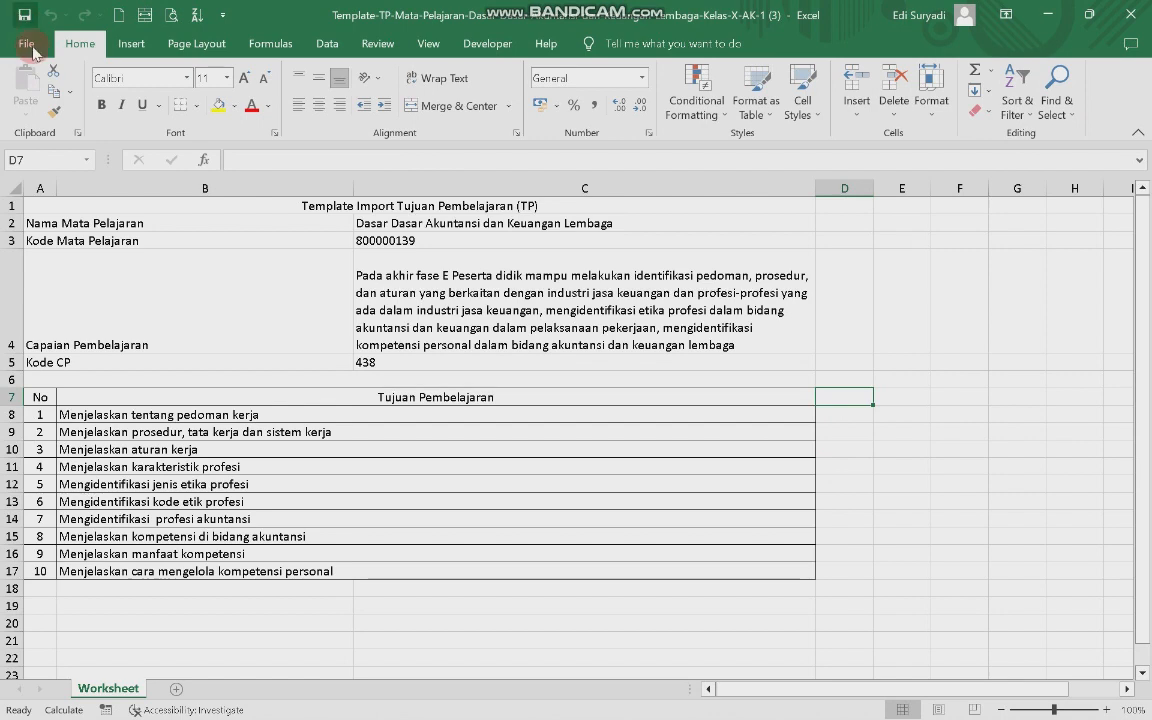
{"action": "left_click", "coordinate": [1124, 15]}
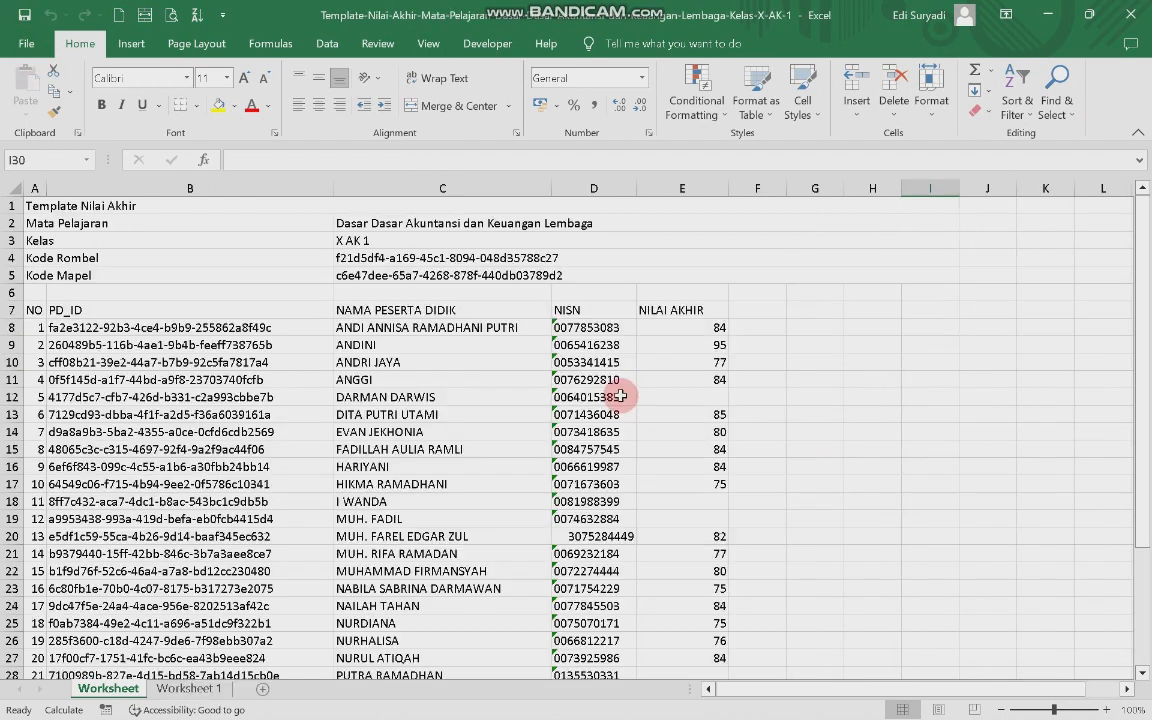
Step: Switch back to the Tambah Tujuan Pembelajaran form in the browser and look over the template files available for upload, without choosing one
{"action": "mouse_move", "coordinate": [415, 718]}
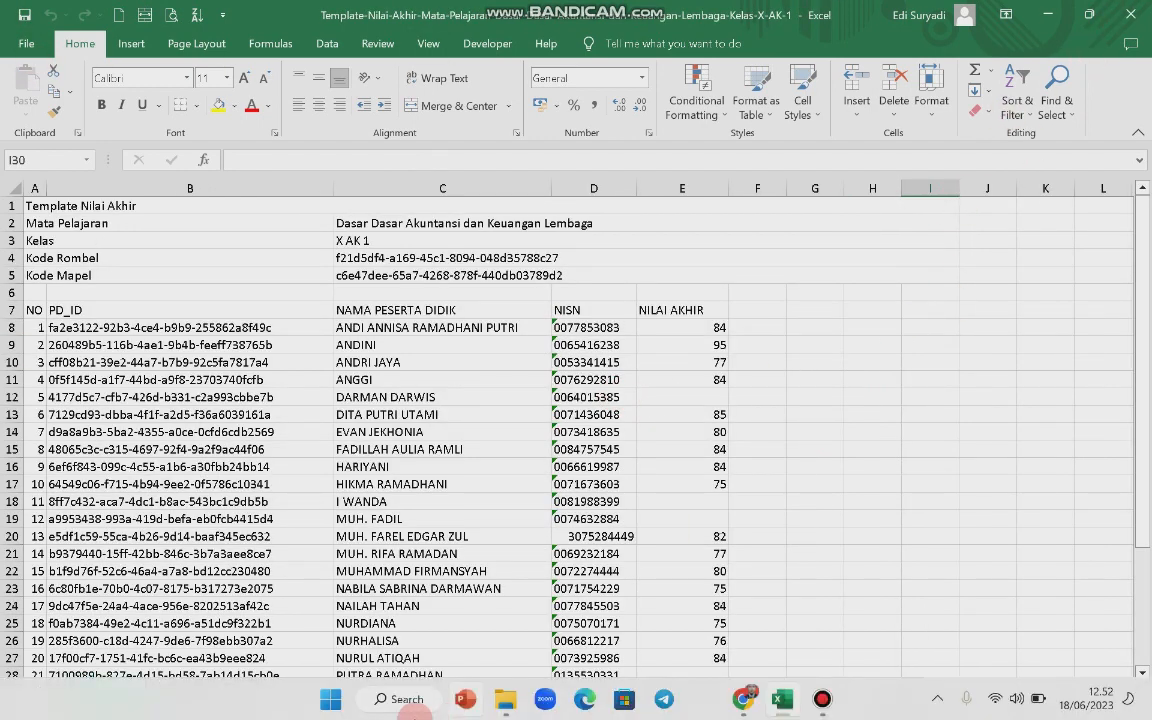
{"action": "left_click", "coordinate": [610, 500]}
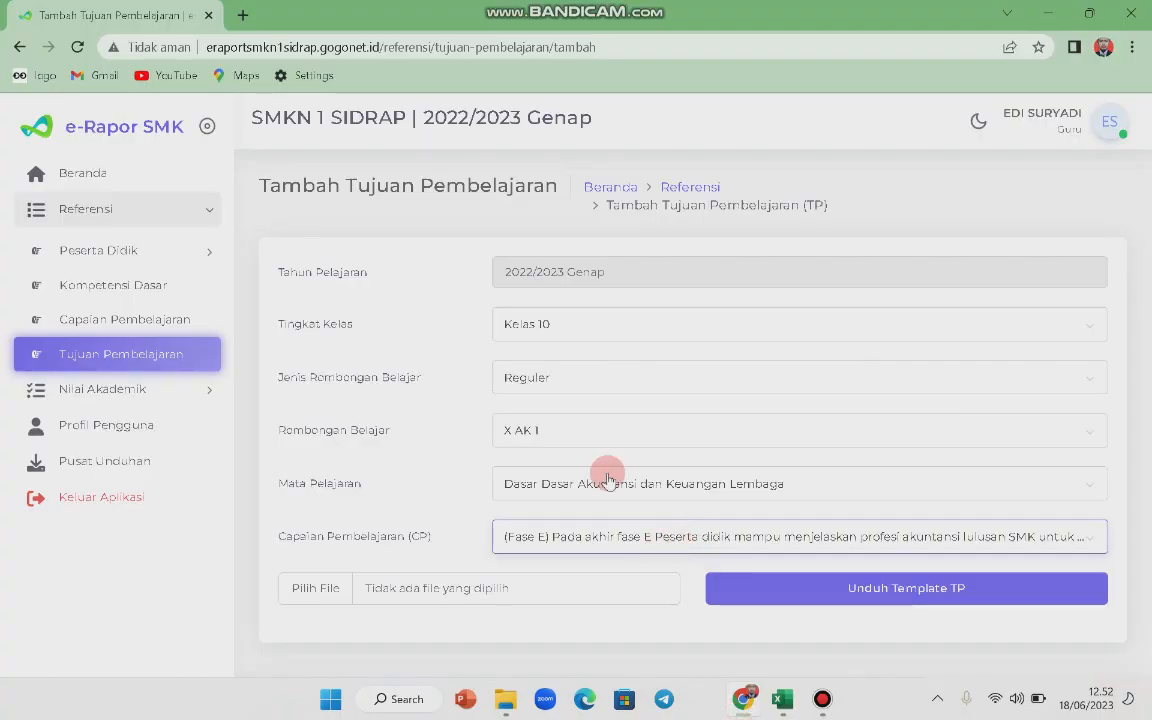
{"action": "left_click", "coordinate": [330, 592]}
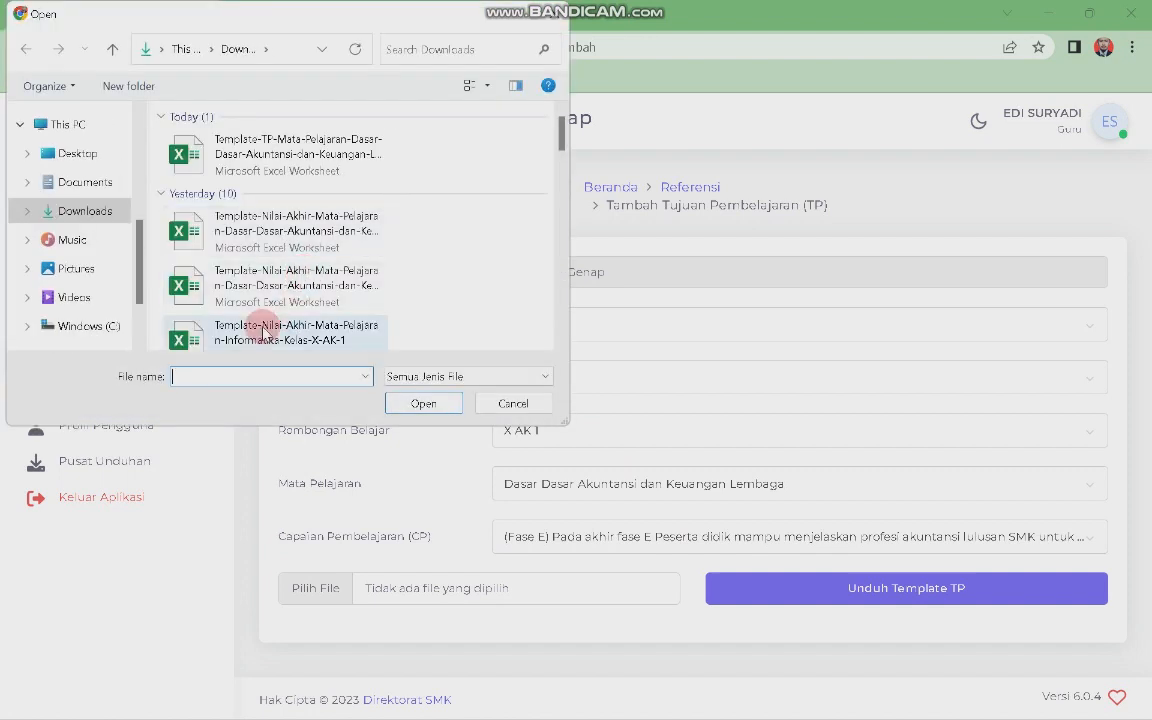
{"action": "left_click", "coordinate": [513, 404]}
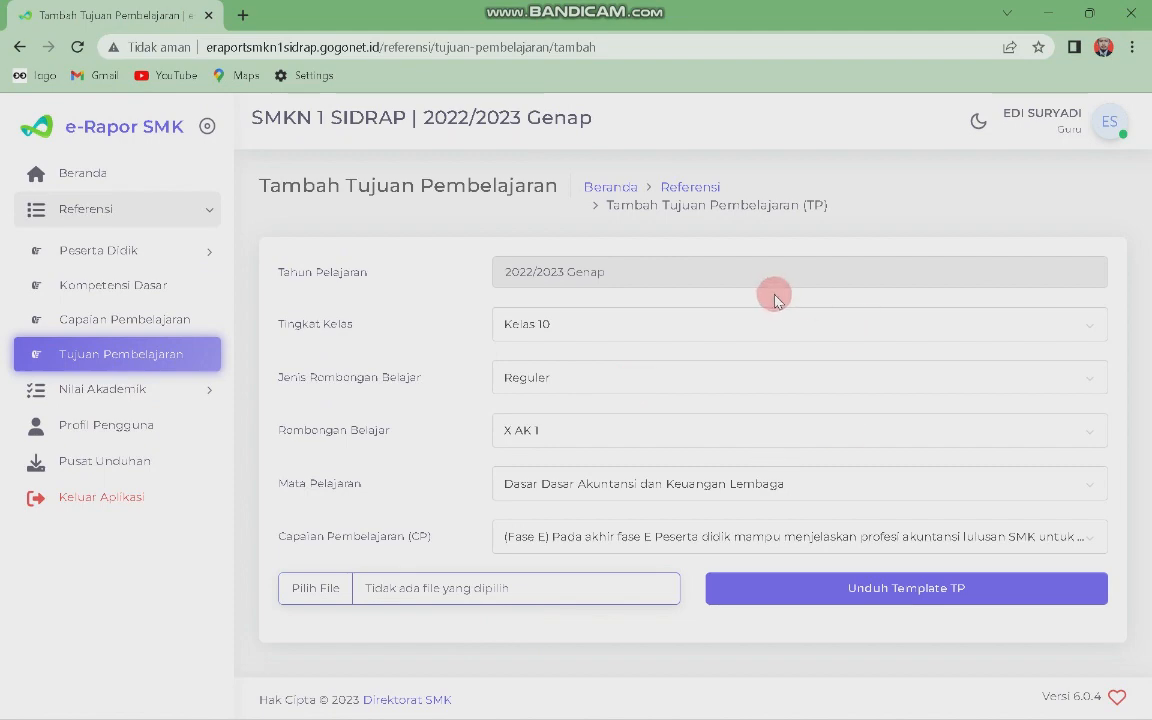
Step: Open the Tujuan Pembelajaran list and look at the actions available for the "Membuat laporan keuangan" objective
{"action": "left_click", "coordinate": [113, 353]}
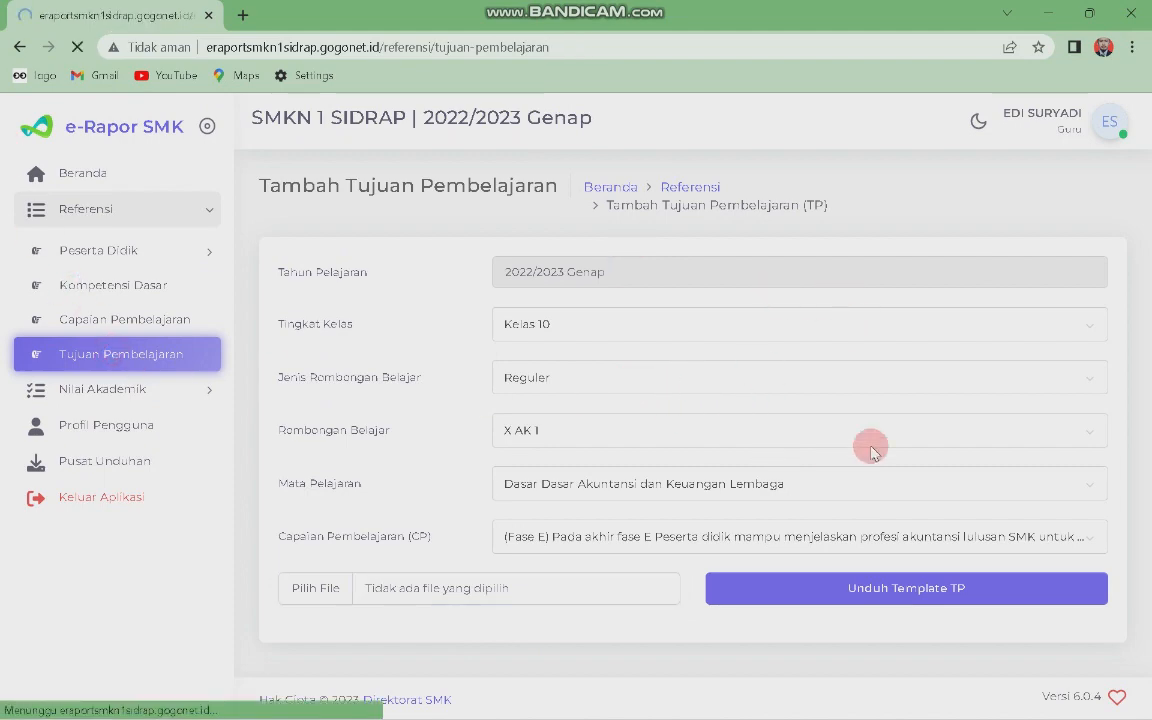
{"action": "scroll", "coordinate": [661, 475], "scroll_direction": "down", "scroll_amount": 5}
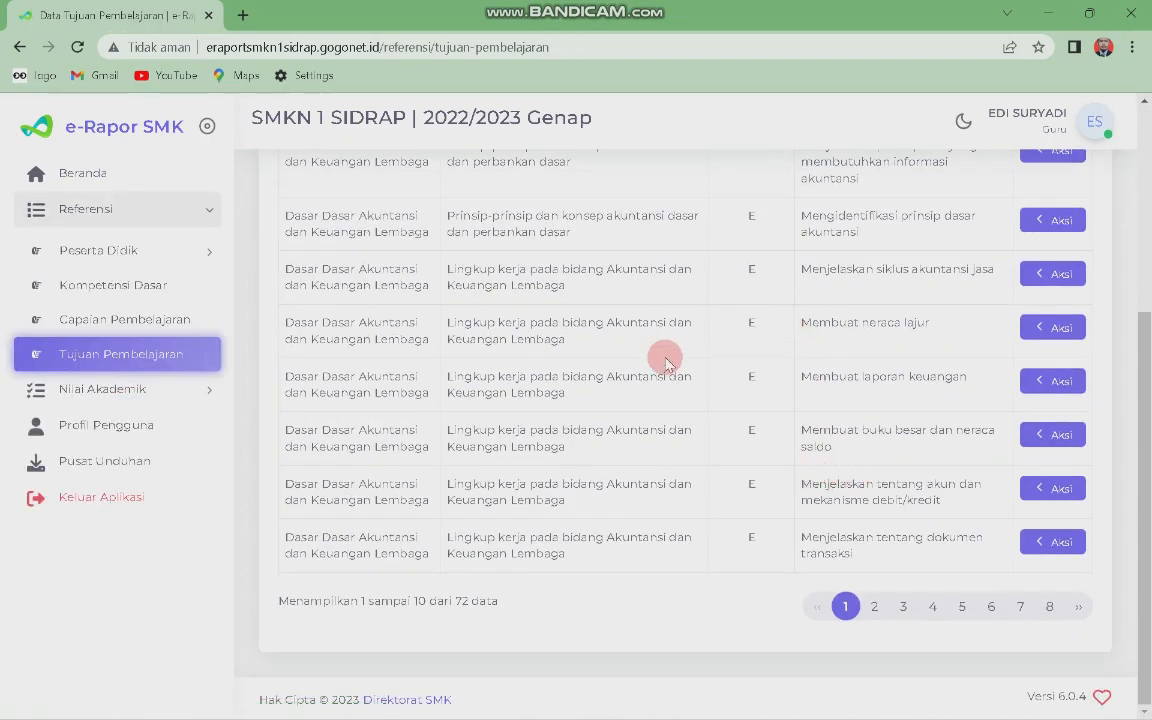
{"action": "left_click", "coordinate": [1042, 385]}
{"action": "left_click", "coordinate": [957, 396]}
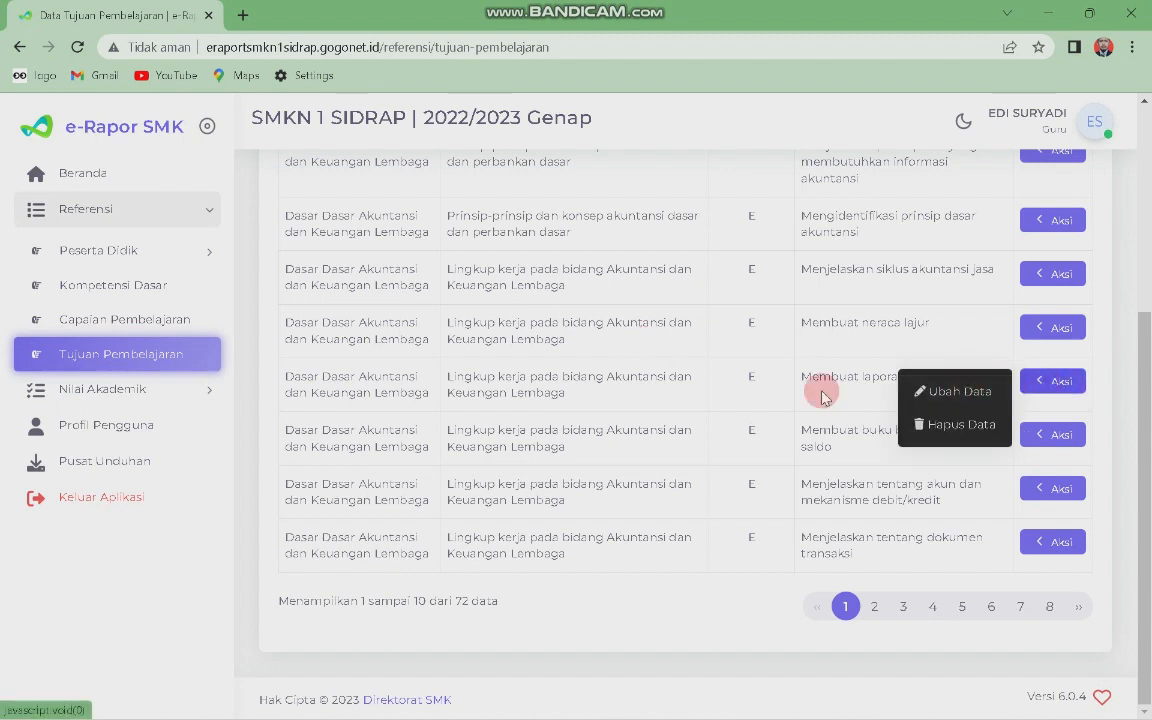
{"action": "left_click", "coordinate": [660, 616]}
Step: Open Input Nilai Akhir under Nilai Akademik and select Kelas 10, Reguler, class X AK 1 and subject Dasar Dasar Akuntansi dan Keuangan Lembaga
{"action": "left_click", "coordinate": [92, 218]}
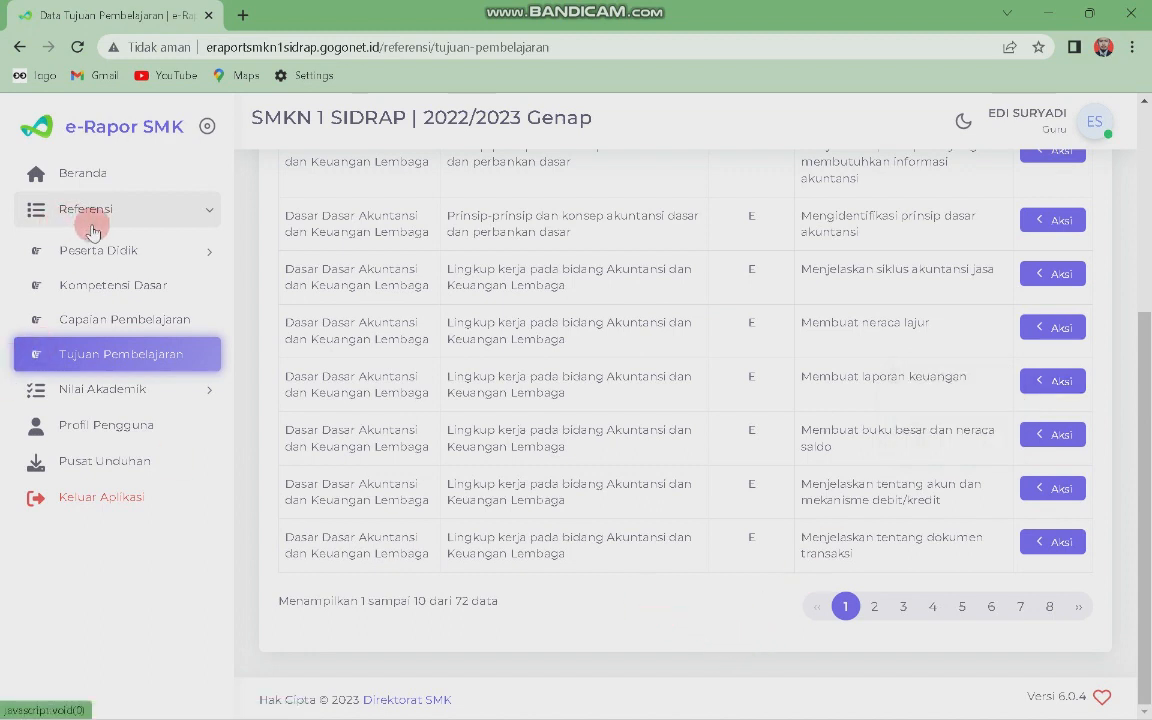
{"action": "left_click", "coordinate": [102, 248]}
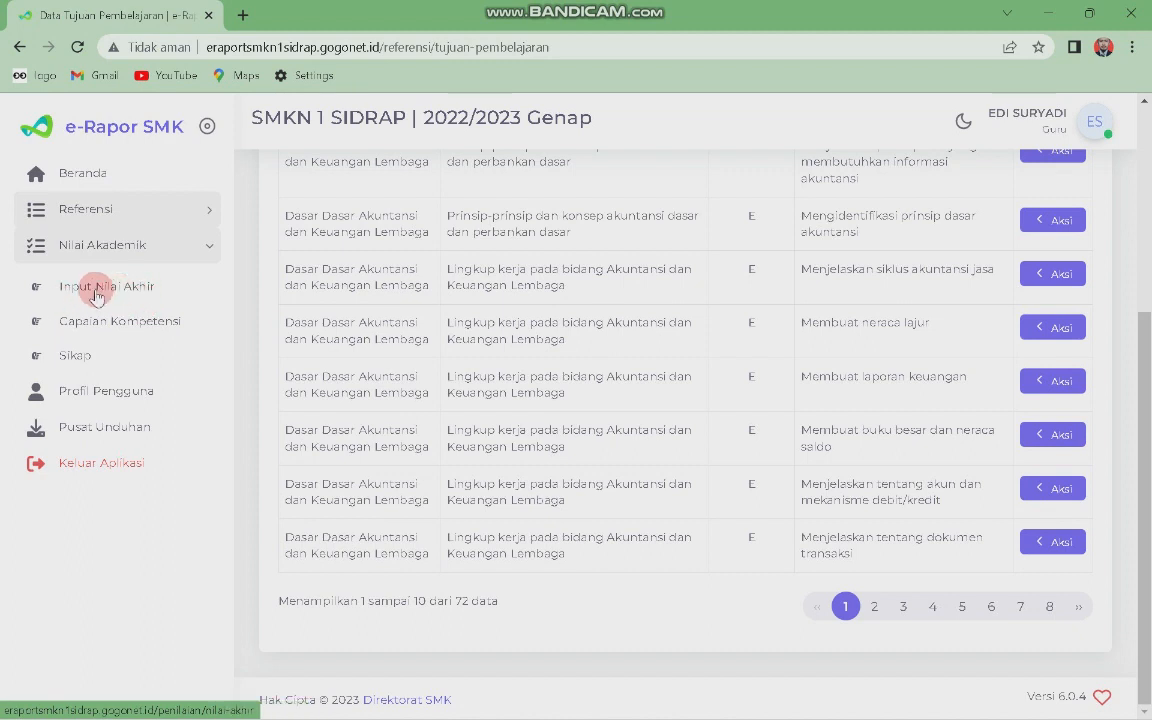
{"action": "left_click", "coordinate": [110, 292]}
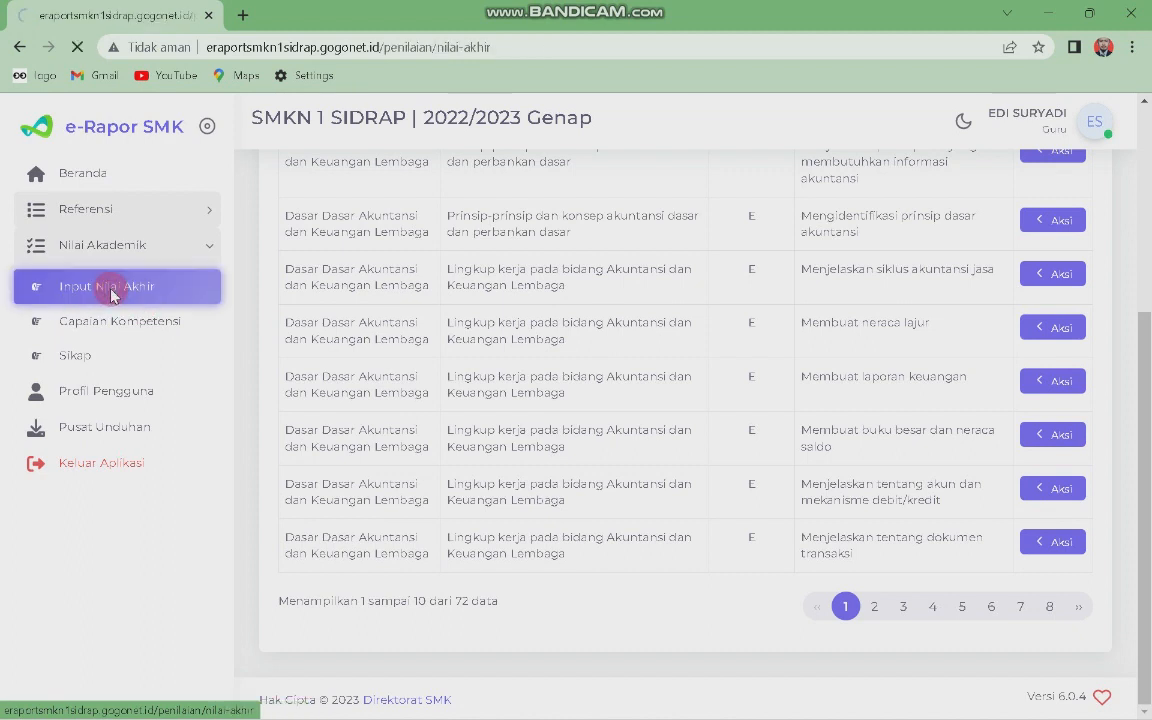
{"action": "left_click", "coordinate": [524, 318]}
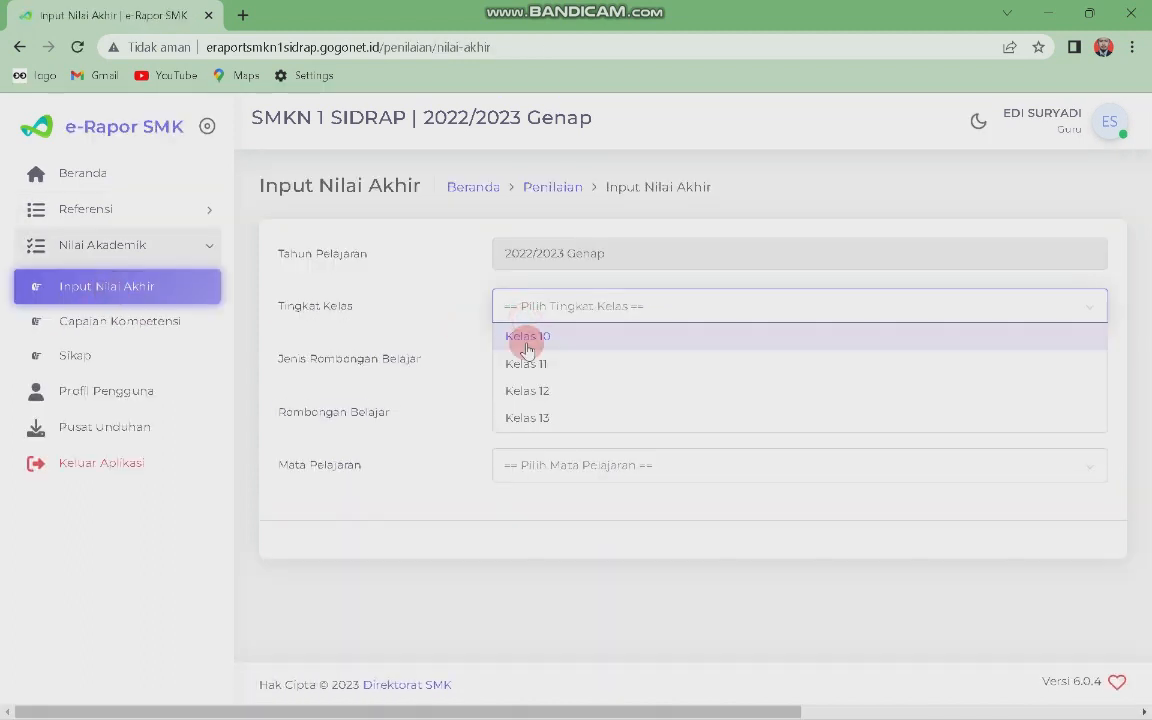
{"action": "left_click", "coordinate": [526, 337]}
{"action": "left_click", "coordinate": [527, 362]}
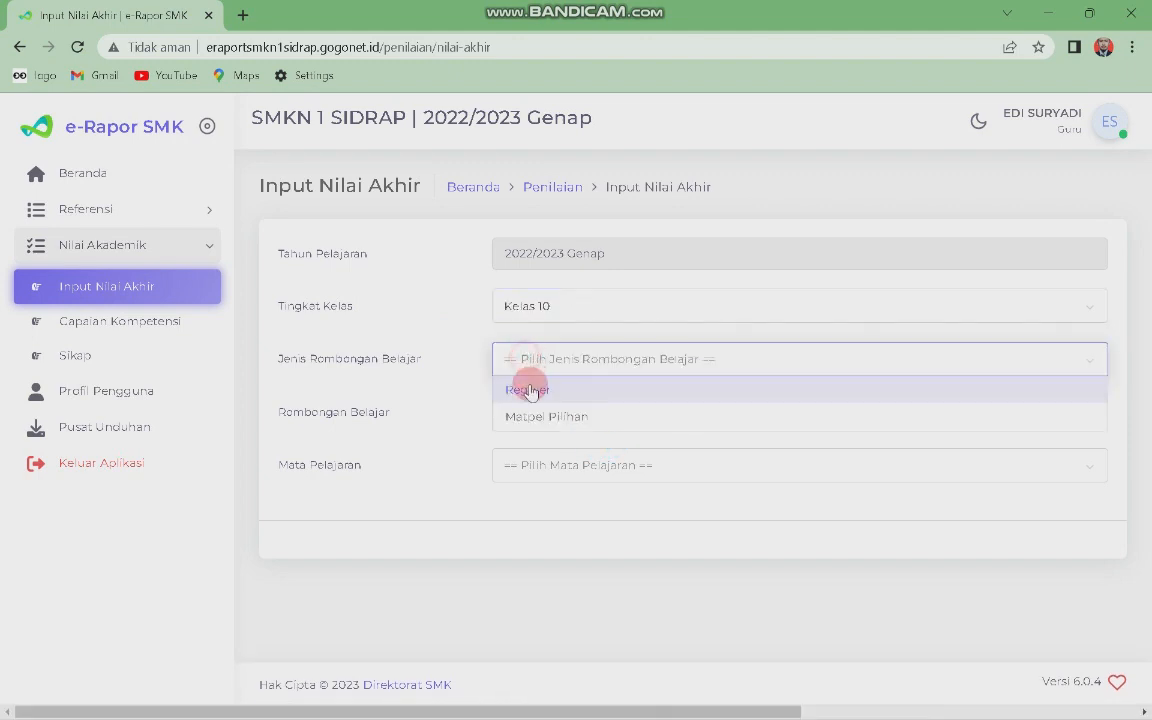
{"action": "left_click", "coordinate": [527, 386]}
{"action": "left_click", "coordinate": [527, 410]}
{"action": "left_click", "coordinate": [522, 492]}
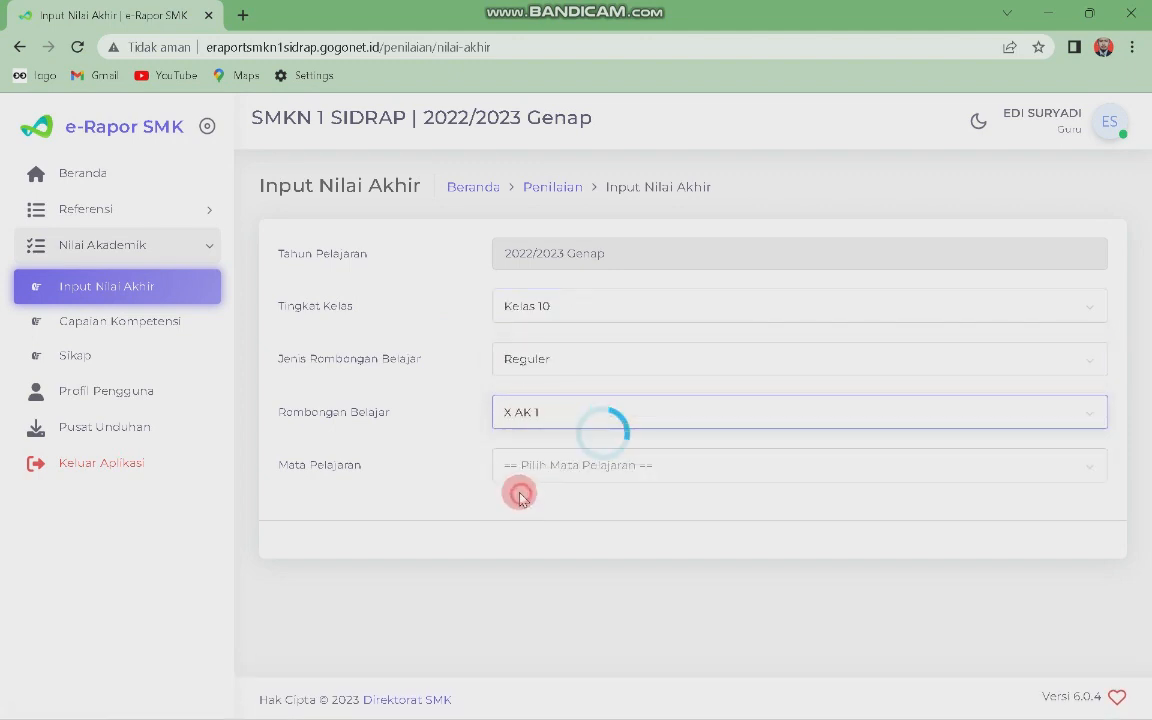
{"action": "left_click", "coordinate": [510, 486]}
{"action": "left_click", "coordinate": [551, 543]}
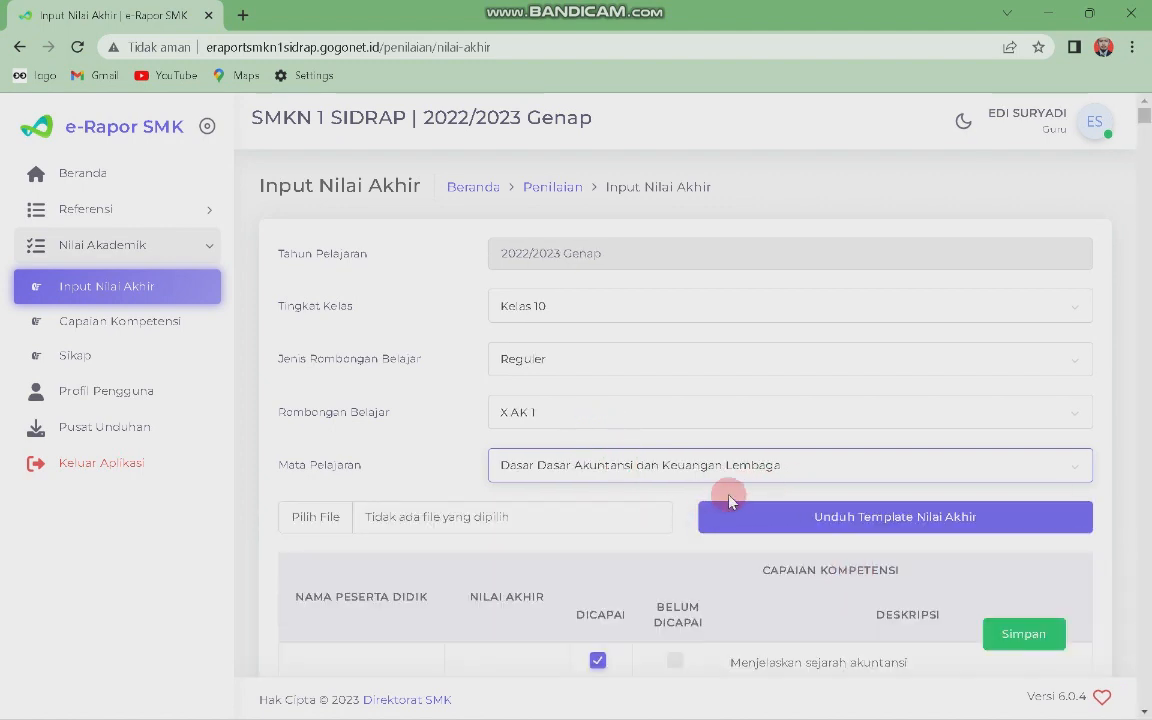
Step: Examine the first student's final grade and competency achievement checkboxes, as well as the template upload and download options
{"action": "scroll", "coordinate": [730, 497], "scroll_direction": "down", "scroll_amount": 1}
{"action": "scroll", "coordinate": [730, 497], "scroll_direction": "down", "scroll_amount": 1}
{"action": "scroll", "coordinate": [1029, 258], "scroll_direction": "down", "scroll_amount": 2}
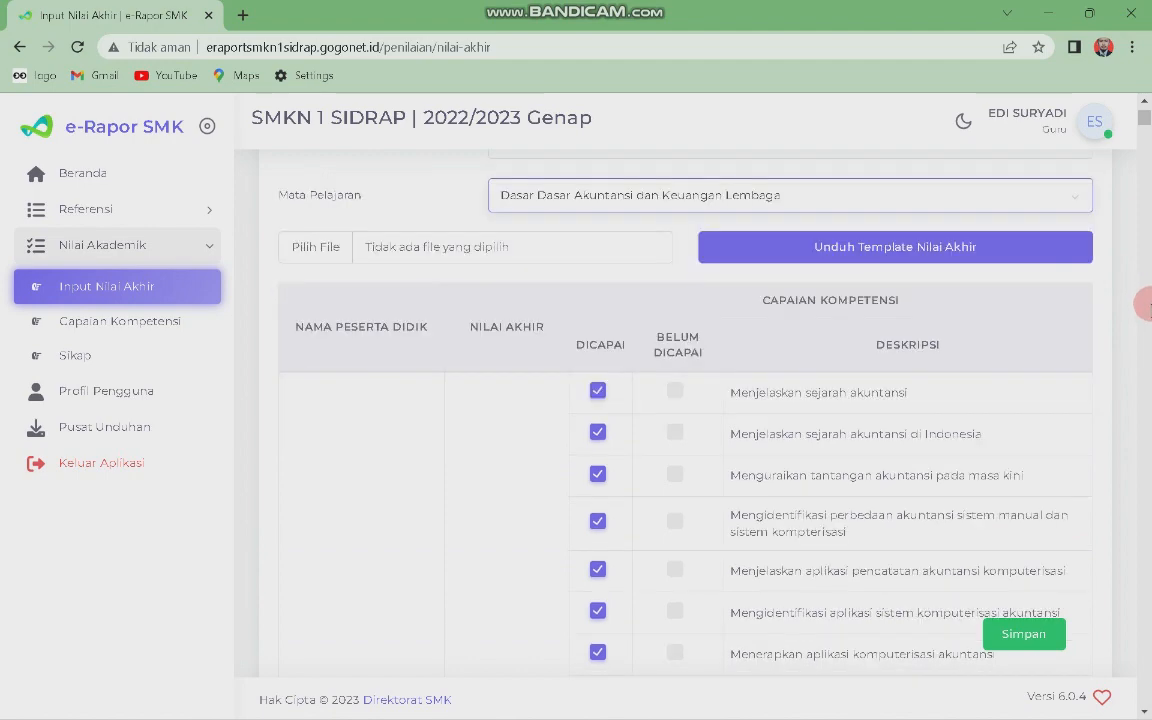
{"action": "scroll", "coordinate": [535, 385], "scroll_direction": "down", "scroll_amount": 10}
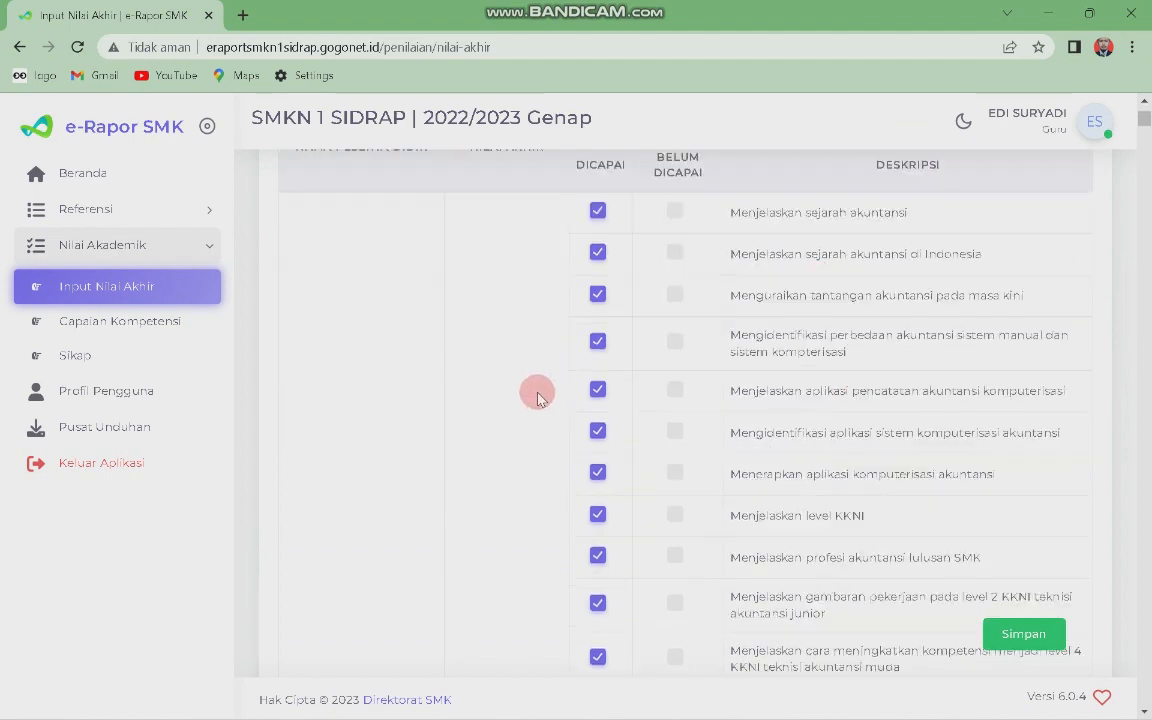
{"action": "scroll", "coordinate": [535, 377], "scroll_direction": "up", "scroll_amount": 10}
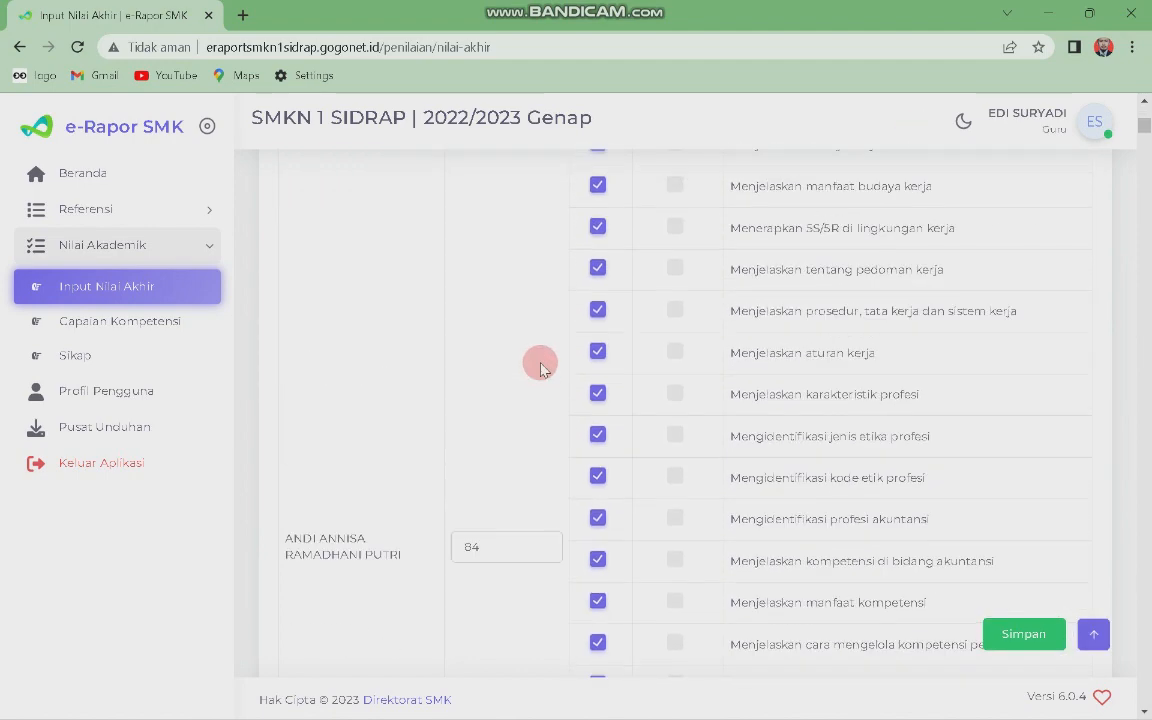
{"action": "scroll", "coordinate": [540, 400], "scroll_direction": "down", "scroll_amount": 9}
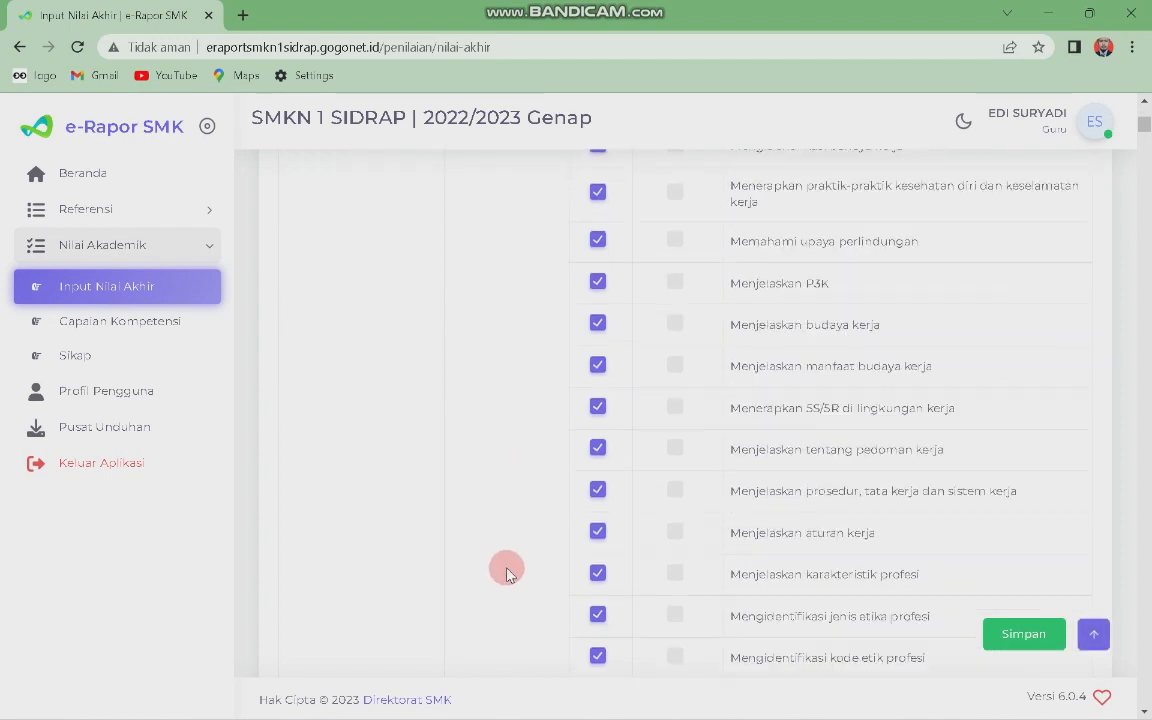
{"action": "scroll", "coordinate": [520, 450], "scroll_direction": "up", "scroll_amount": 5}
{"action": "scroll", "coordinate": [537, 600], "scroll_direction": "down", "scroll_amount": 5}
{"action": "scroll", "coordinate": [539, 620], "scroll_direction": "down", "scroll_amount": 5}
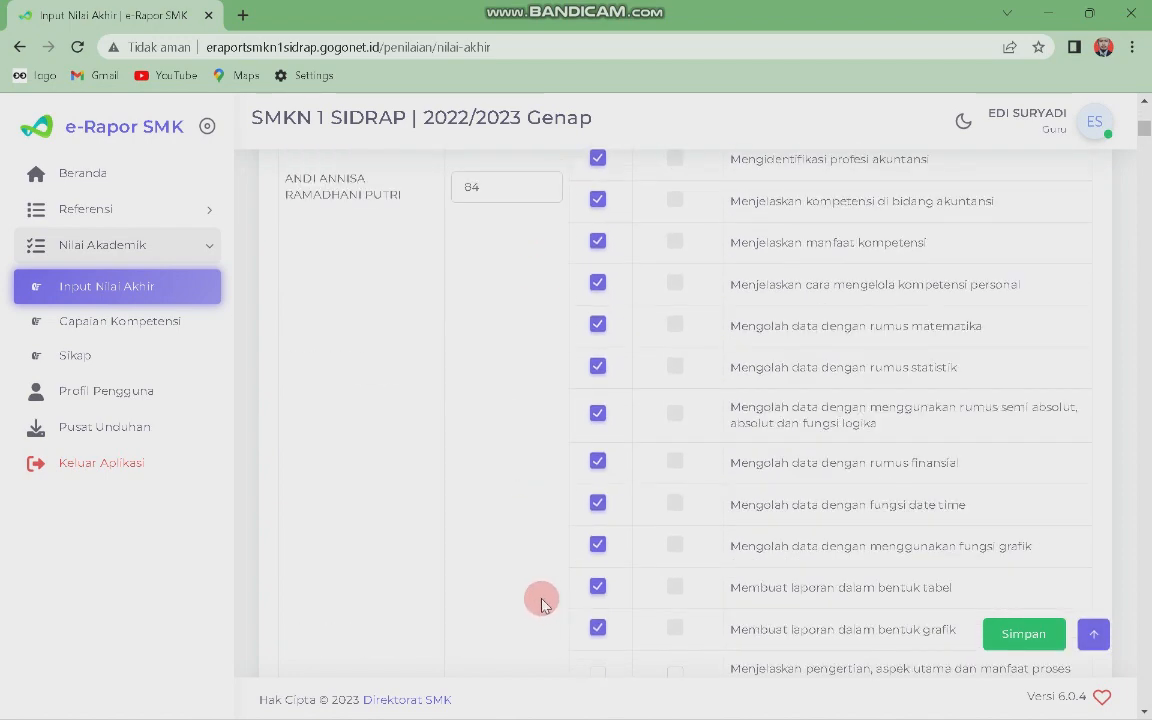
{"action": "scroll", "coordinate": [537, 599], "scroll_direction": "up", "scroll_amount": 1}
{"action": "scroll", "coordinate": [563, 218], "scroll_direction": "up", "scroll_amount": 15}
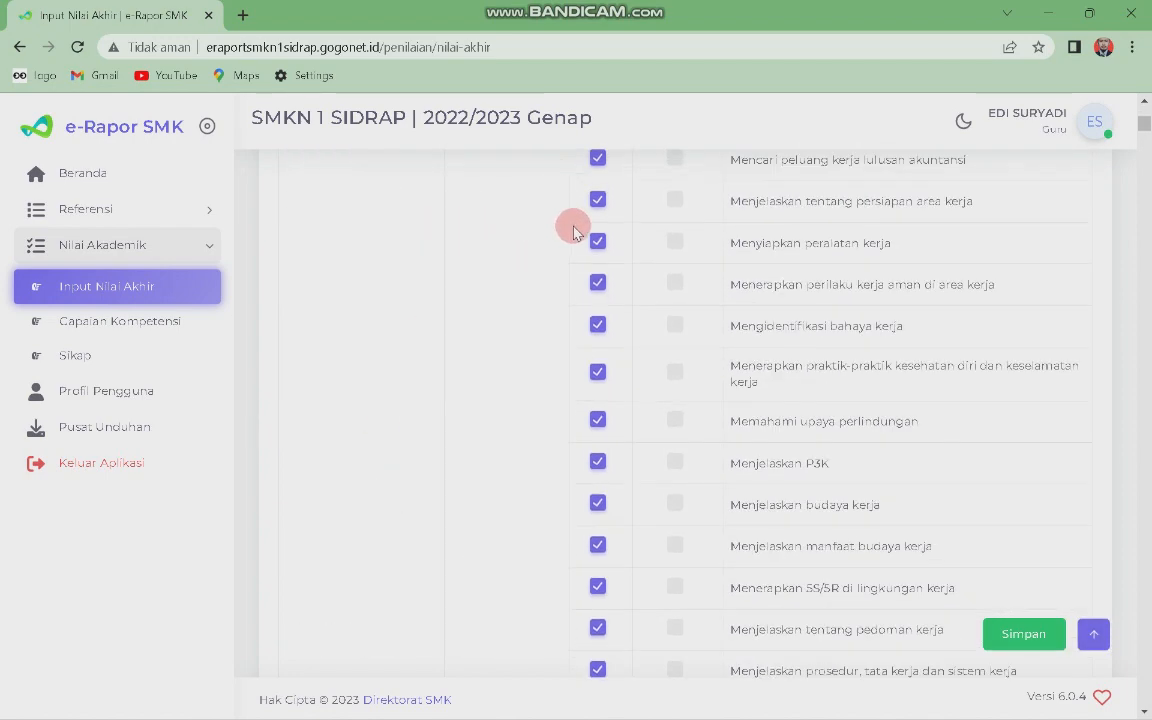
{"action": "scroll", "coordinate": [620, 330], "scroll_direction": "down", "scroll_amount": 3}
{"action": "scroll", "coordinate": [660, 370], "scroll_direction": "up", "scroll_amount": 3}
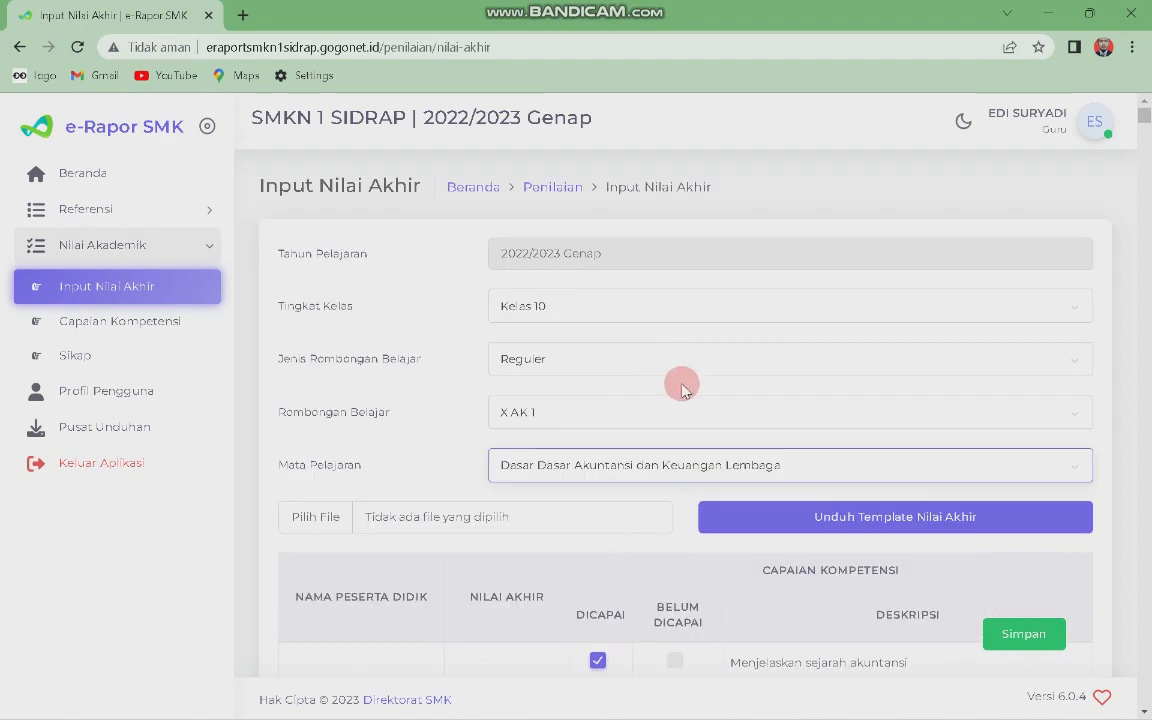
{"action": "scroll", "coordinate": [420, 316], "scroll_direction": "down", "scroll_amount": 5}
{"action": "scroll", "coordinate": [722, 490], "scroll_direction": "up", "scroll_amount": 5}
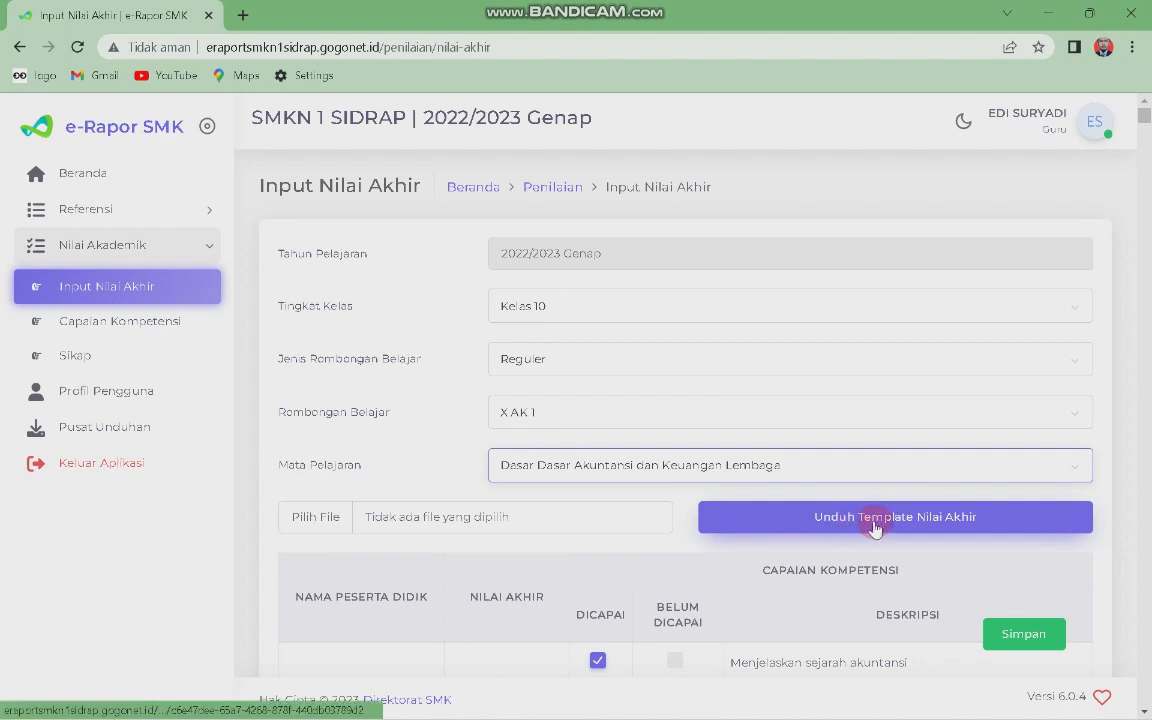
Step: Open the first of yesterday's Template-Nilai-Akhir workbooks for Dasar Dasar Akuntansi from the Downloads folder in Excel
{"action": "mouse_move", "coordinate": [660, 712]}
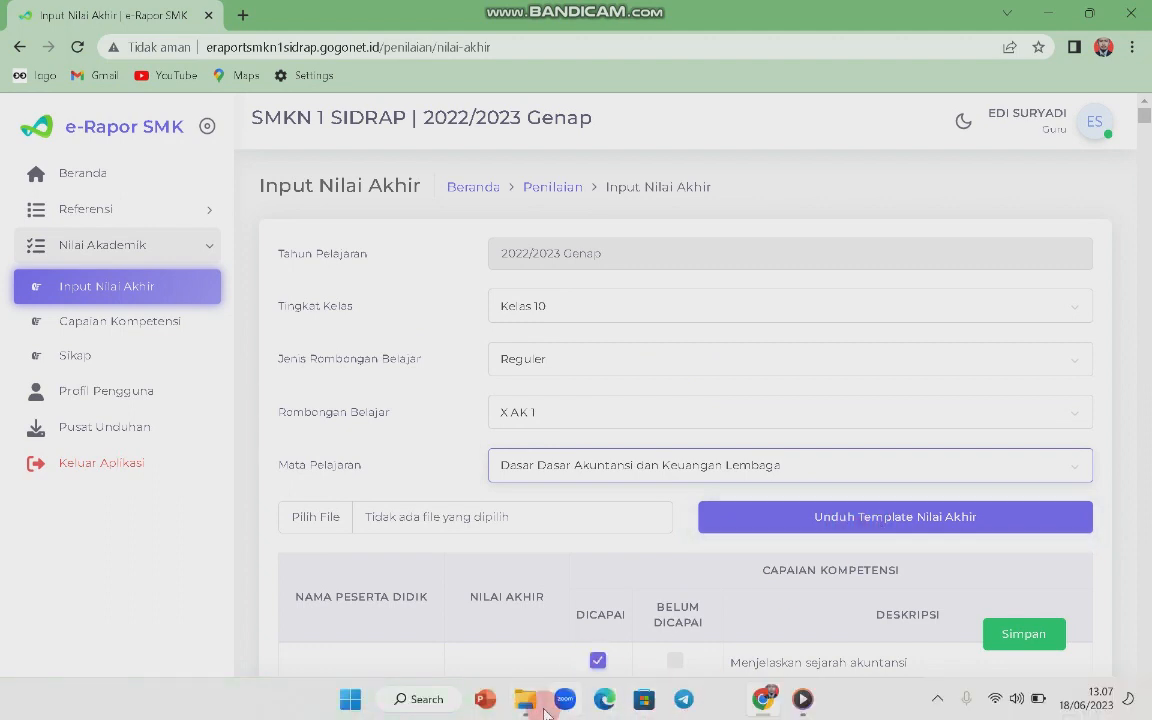
{"action": "left_click", "coordinate": [527, 702]}
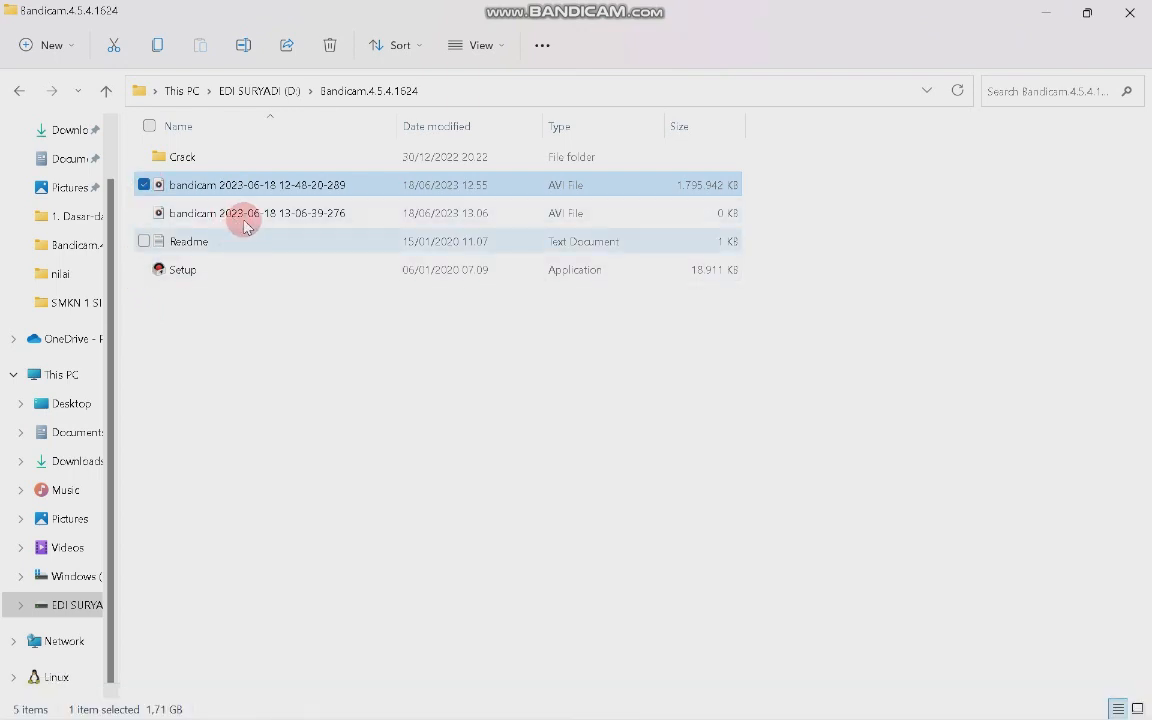
{"action": "left_click", "coordinate": [62, 130]}
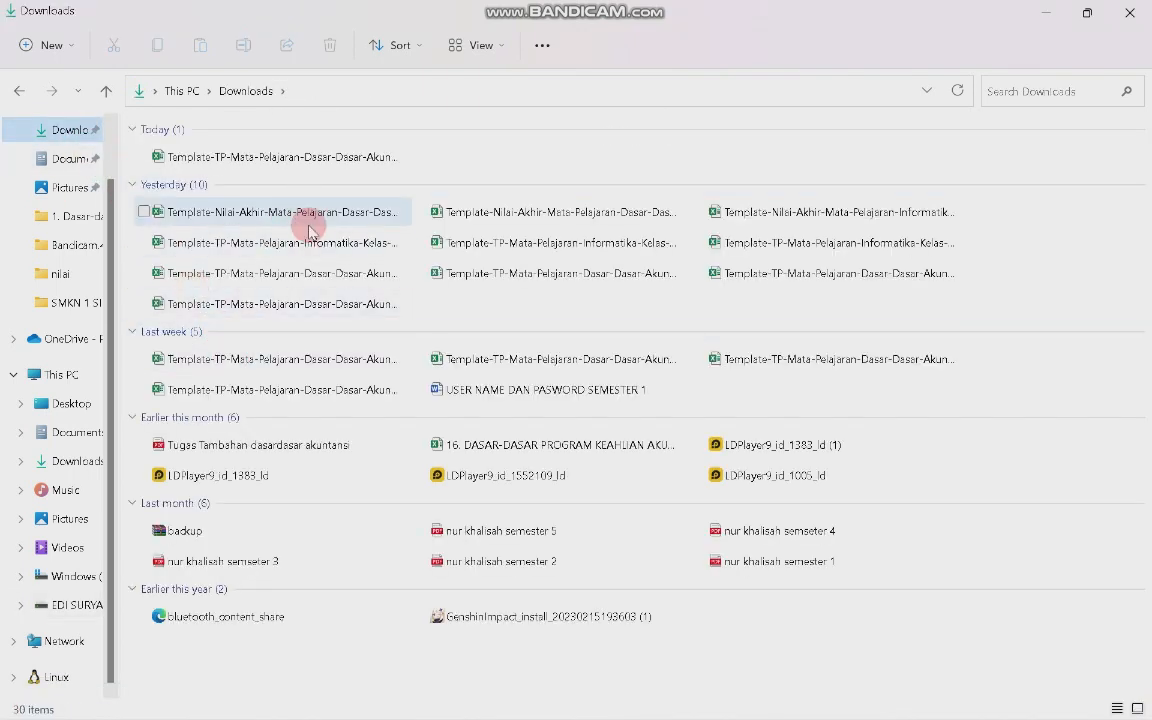
{"action": "left_click", "coordinate": [307, 220]}
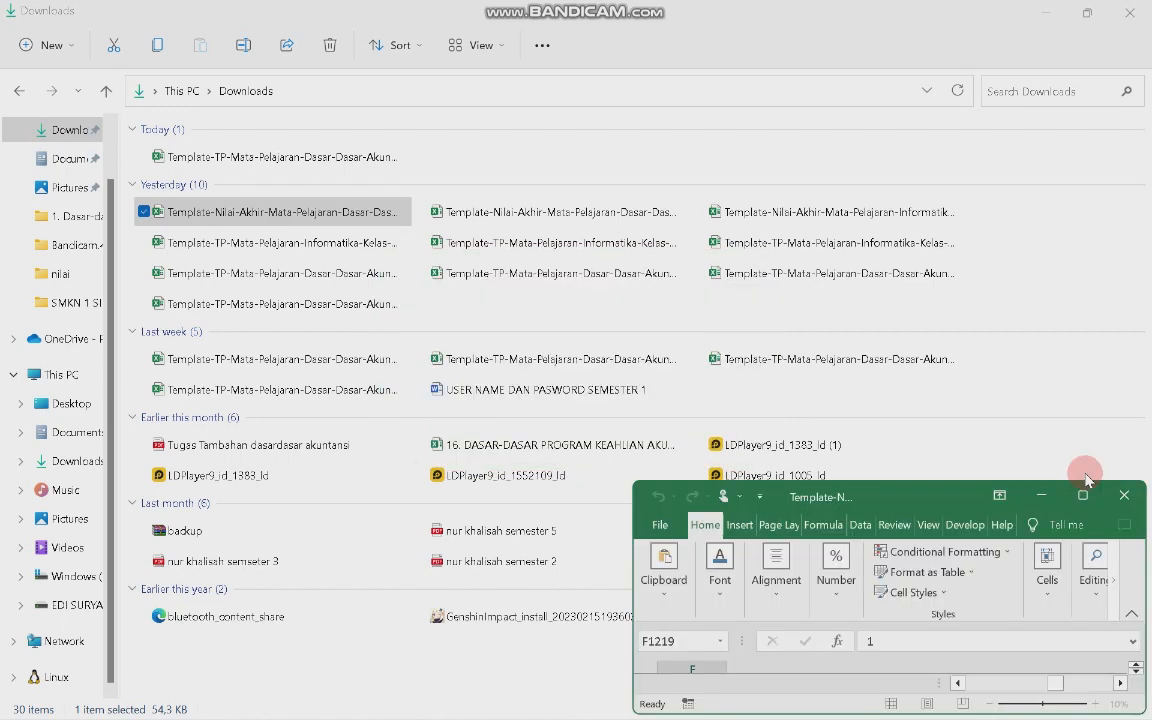
Step: Maximize the template workbook and review the student list with the NILAI AKHIR column on the Worksheet sheet
{"action": "left_click", "coordinate": [1082, 495]}
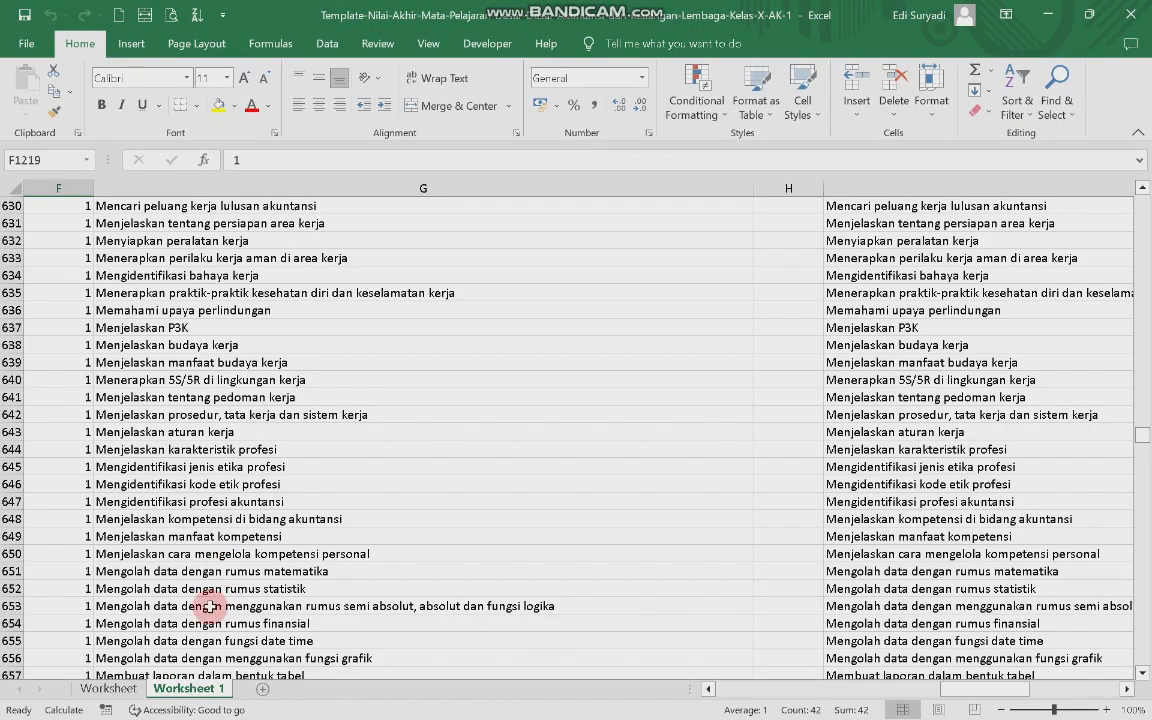
{"action": "left_click", "coordinate": [128, 690]}
{"action": "scroll", "coordinate": [663, 216], "scroll_direction": "up", "scroll_amount": 4}
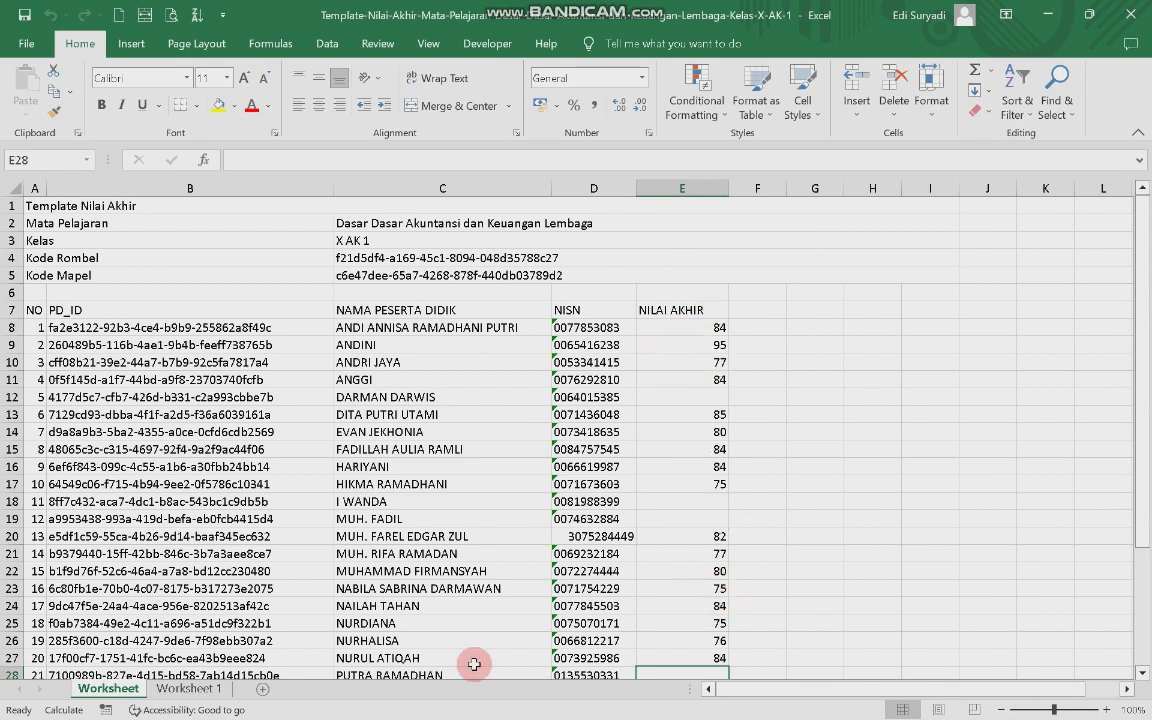
Step: Examine the TERPILIH and DESKRIPSI columns under Kompetensi yang Sudah Dicapai on Worksheet 1, starting from the first student's entries
{"action": "left_click", "coordinate": [190, 688]}
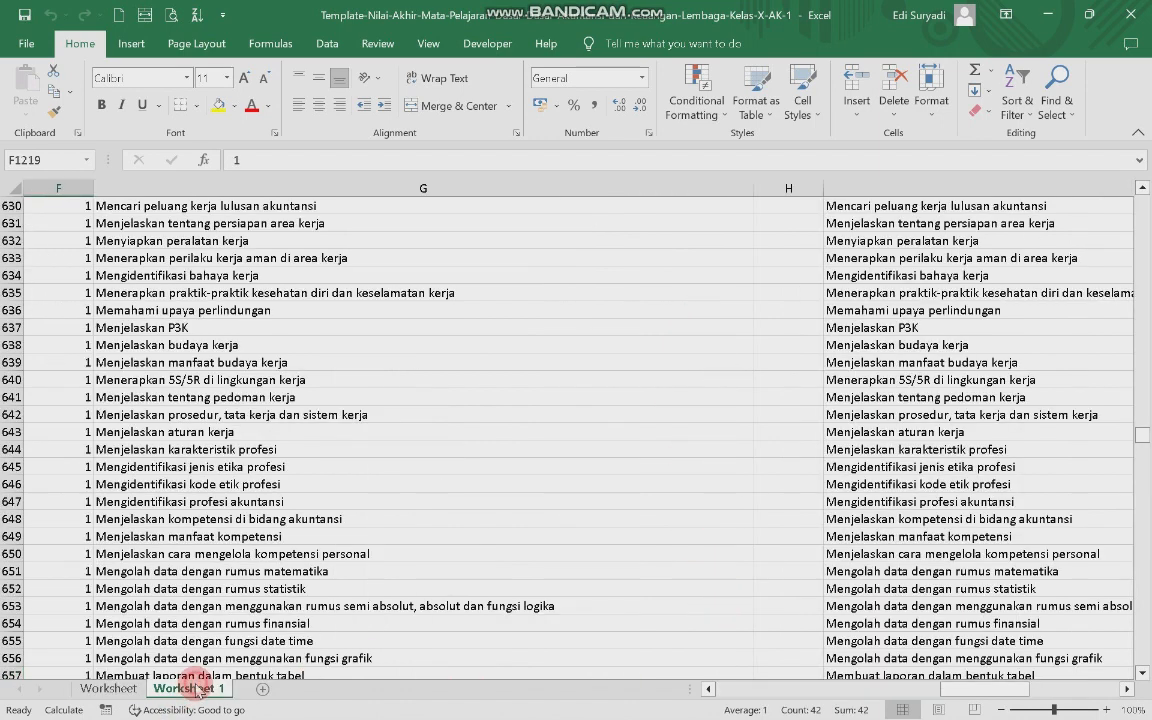
{"action": "scroll", "coordinate": [900, 310], "scroll_direction": "up", "scroll_amount": 13}
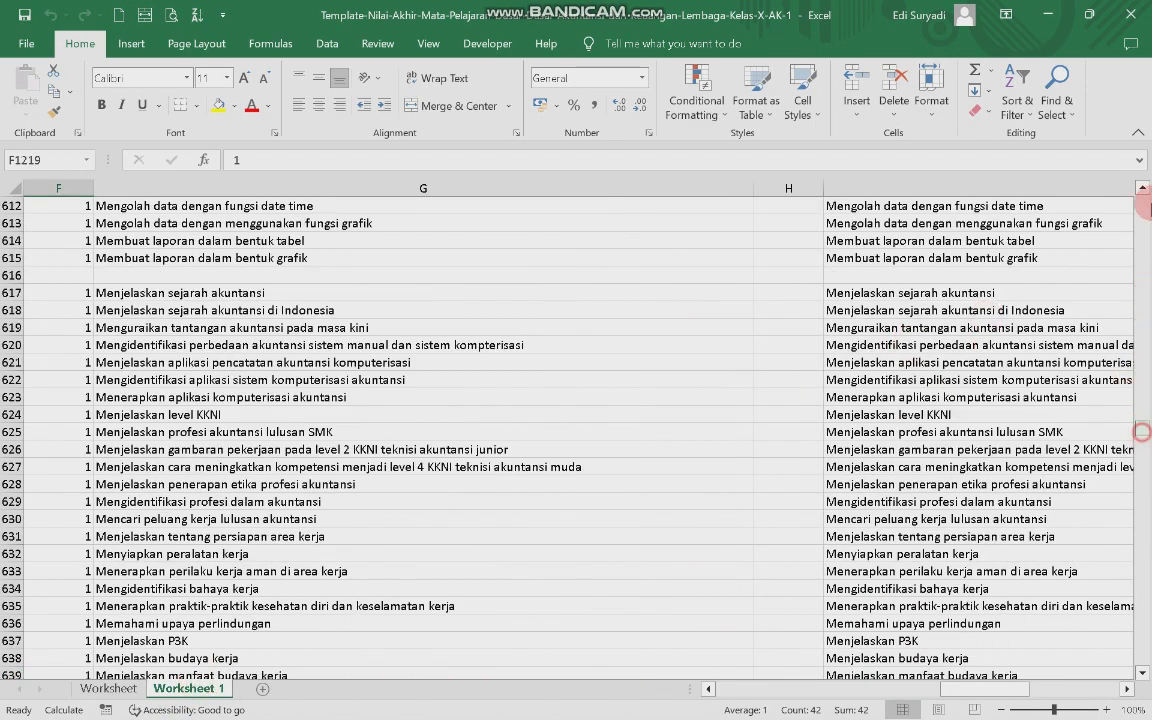
{"action": "left_click_drag", "start_coordinate": [1142, 432], "coordinate": [1142, 202]}
{"action": "scroll", "coordinate": [911, 361], "scroll_direction": "down", "scroll_amount": 3}
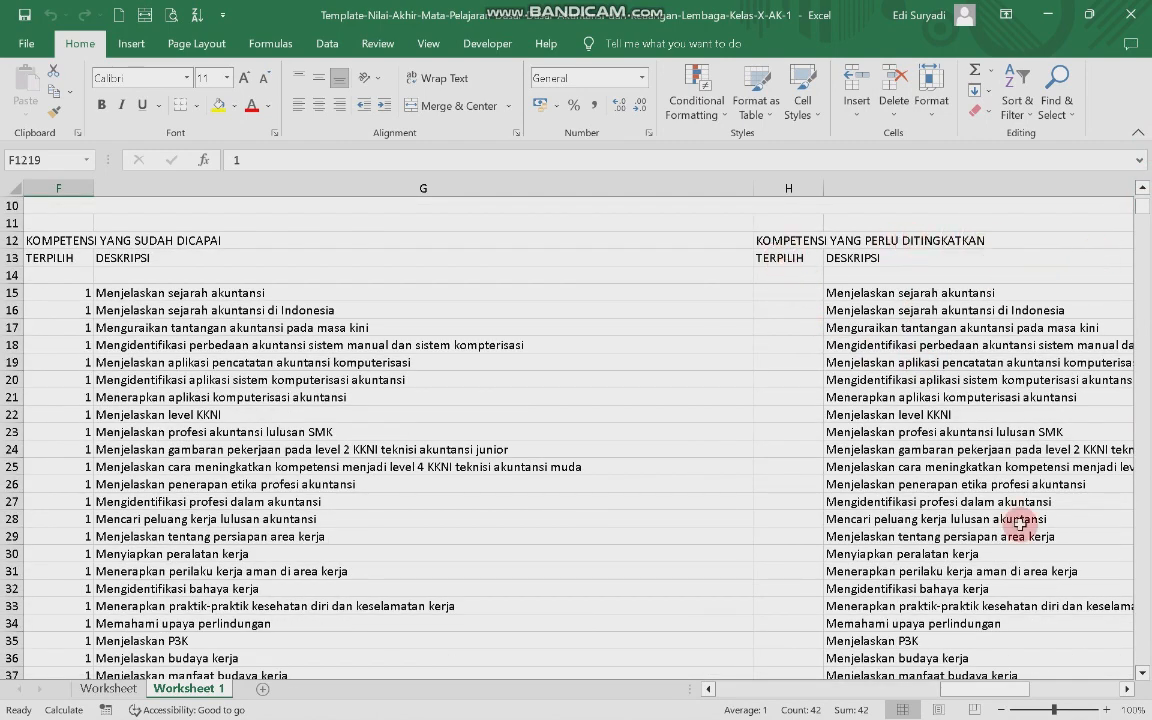
{"action": "left_click_drag", "start_coordinate": [963, 692], "coordinate": [918, 697]}
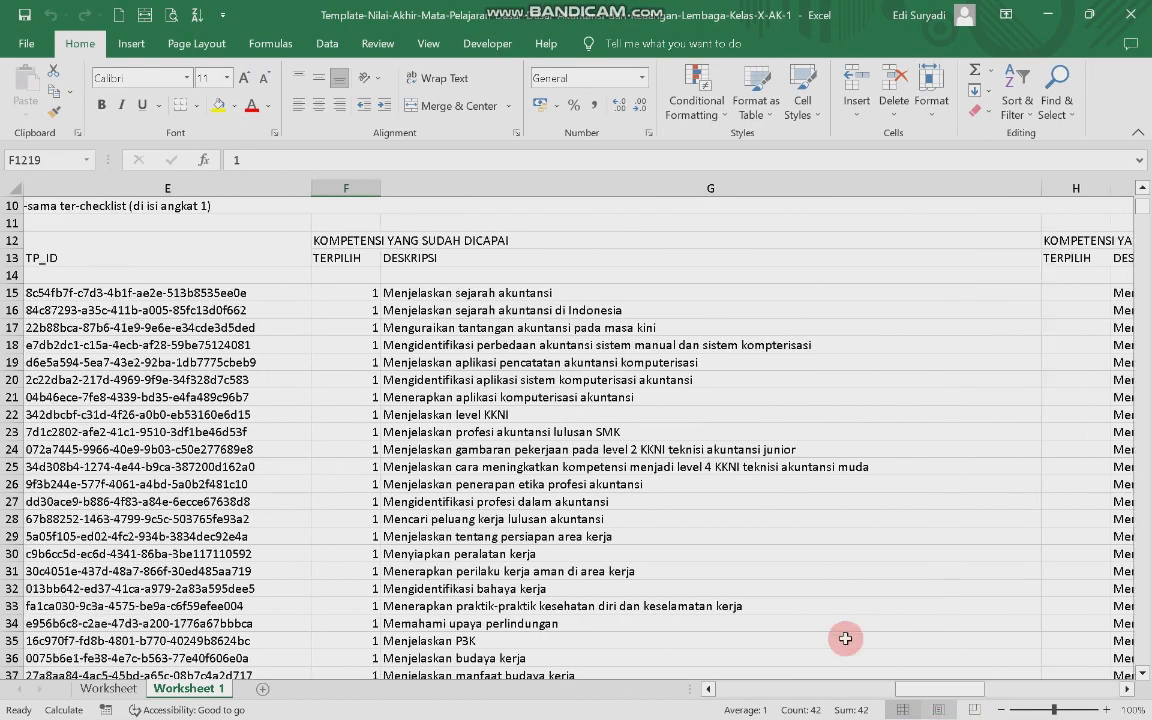
{"action": "left_click", "coordinate": [362, 293]}
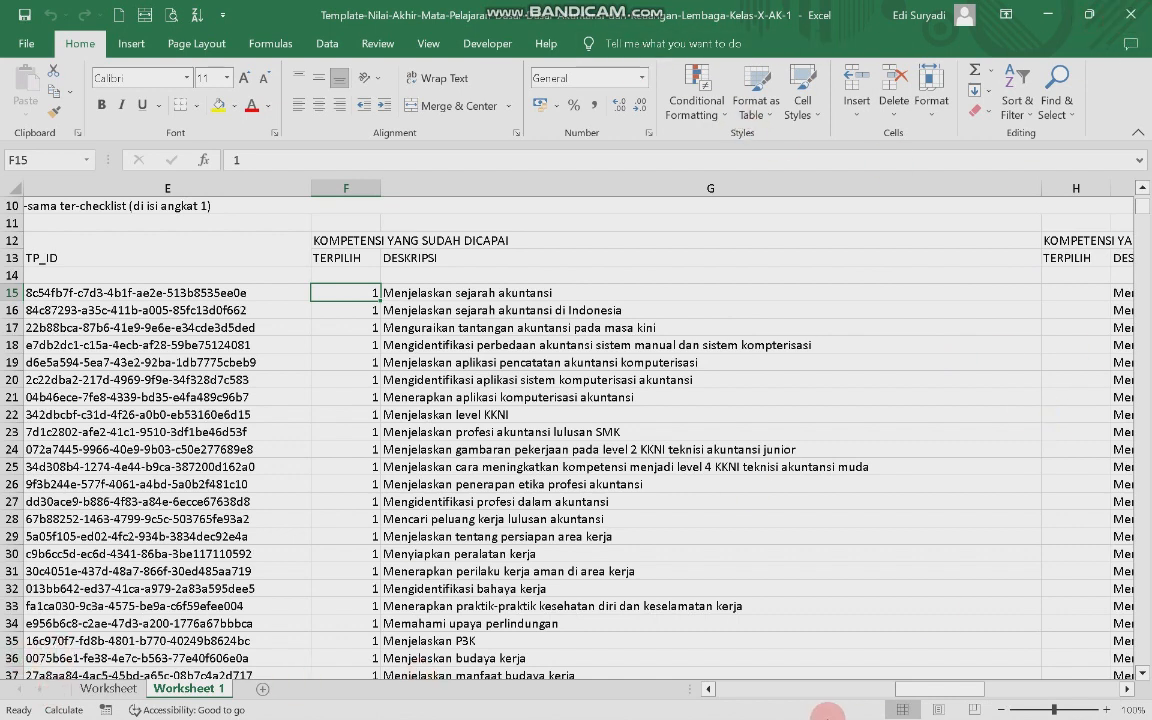
Step: Switch back to e-Rapor SMK in Chrome and view the file chooser for the Nilai Akhir template, closing it without choosing a file
{"action": "left_click", "coordinate": [748, 701]}
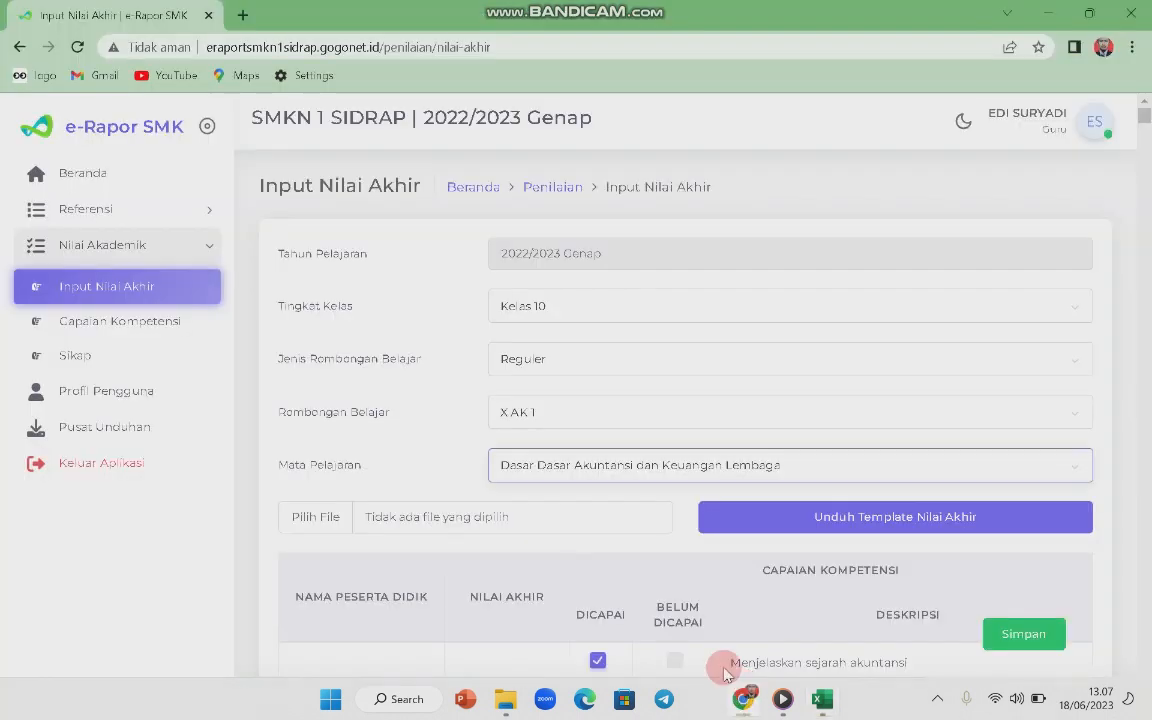
{"action": "left_click", "coordinate": [325, 519]}
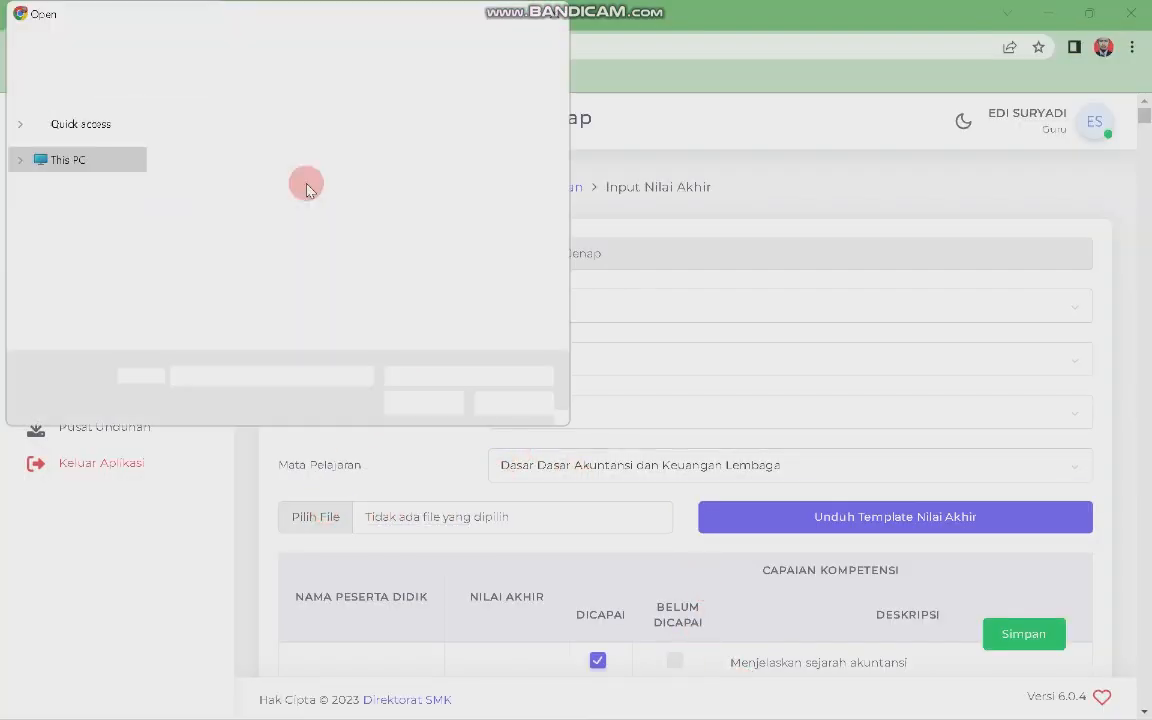
{"action": "left_click", "coordinate": [512, 399]}
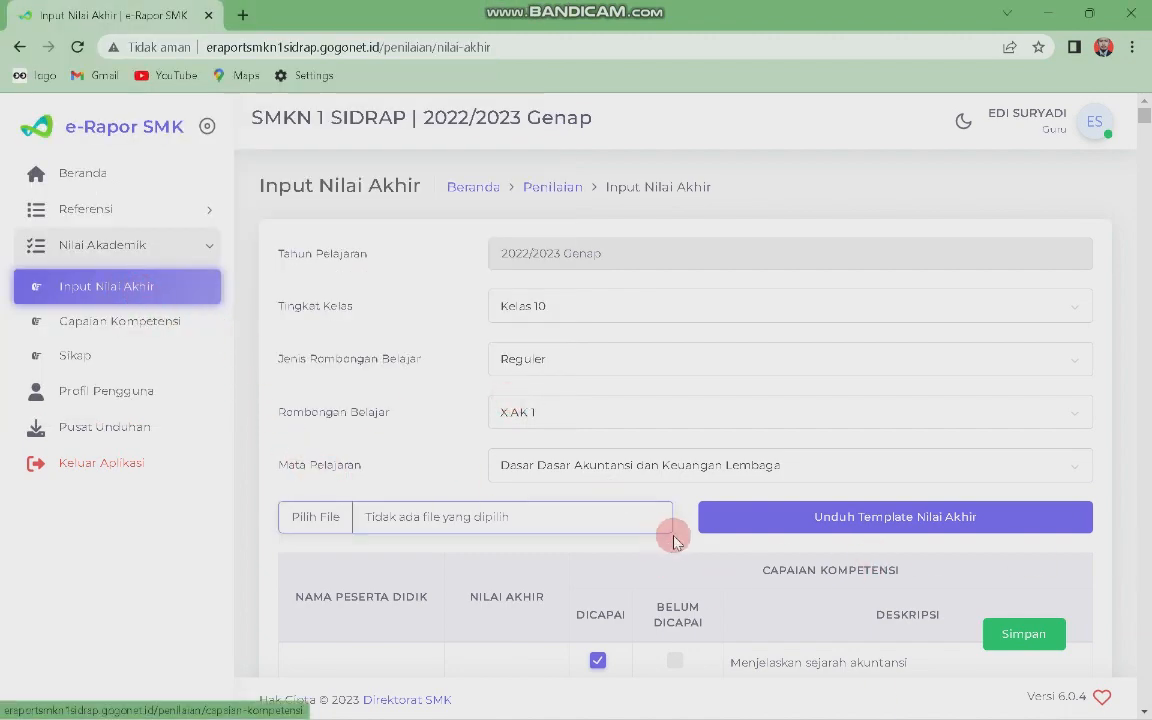
Step: Look through the Dicapai and Belum Dicapai checkboxes for the first student's competencies on the Input Nilai Akhir page
{"action": "scroll", "coordinate": [673, 540], "scroll_direction": "down", "scroll_amount": 5}
{"action": "scroll", "coordinate": [663, 486], "scroll_direction": "down", "scroll_amount": 4}
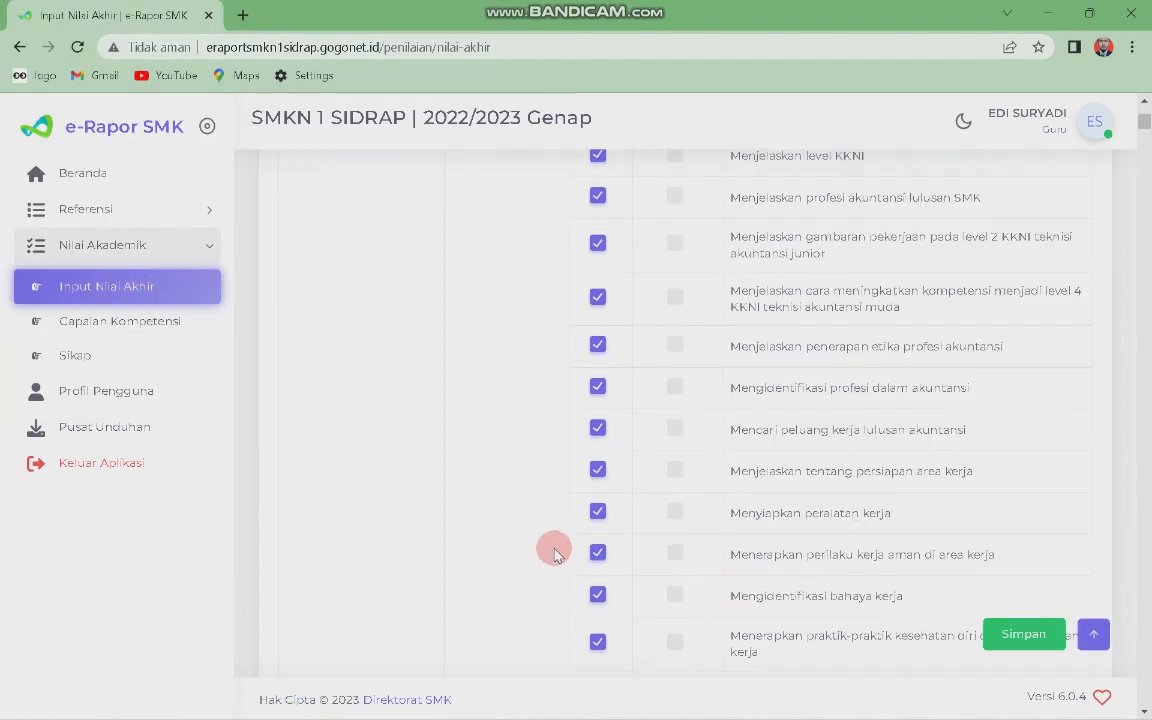
{"action": "scroll", "coordinate": [557, 556], "scroll_direction": "down", "scroll_amount": 6}
{"action": "scroll", "coordinate": [359, 482], "scroll_direction": "up", "scroll_amount": 3}
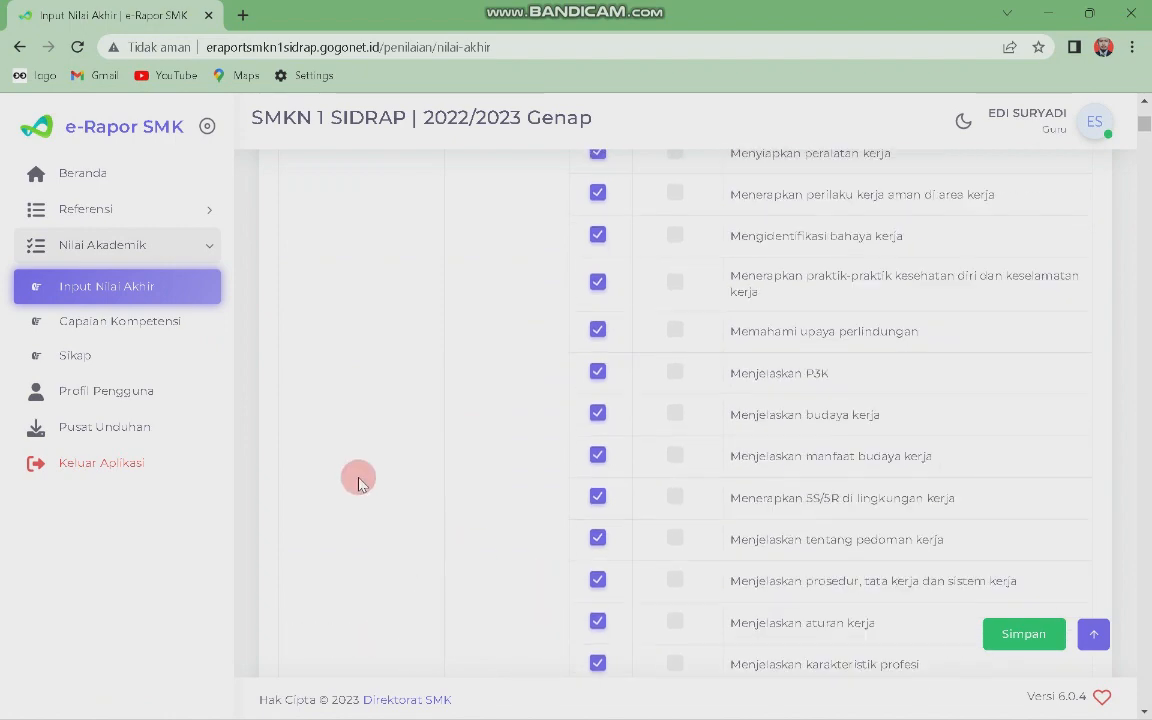
{"action": "scroll", "coordinate": [359, 482], "scroll_direction": "up", "scroll_amount": 2}
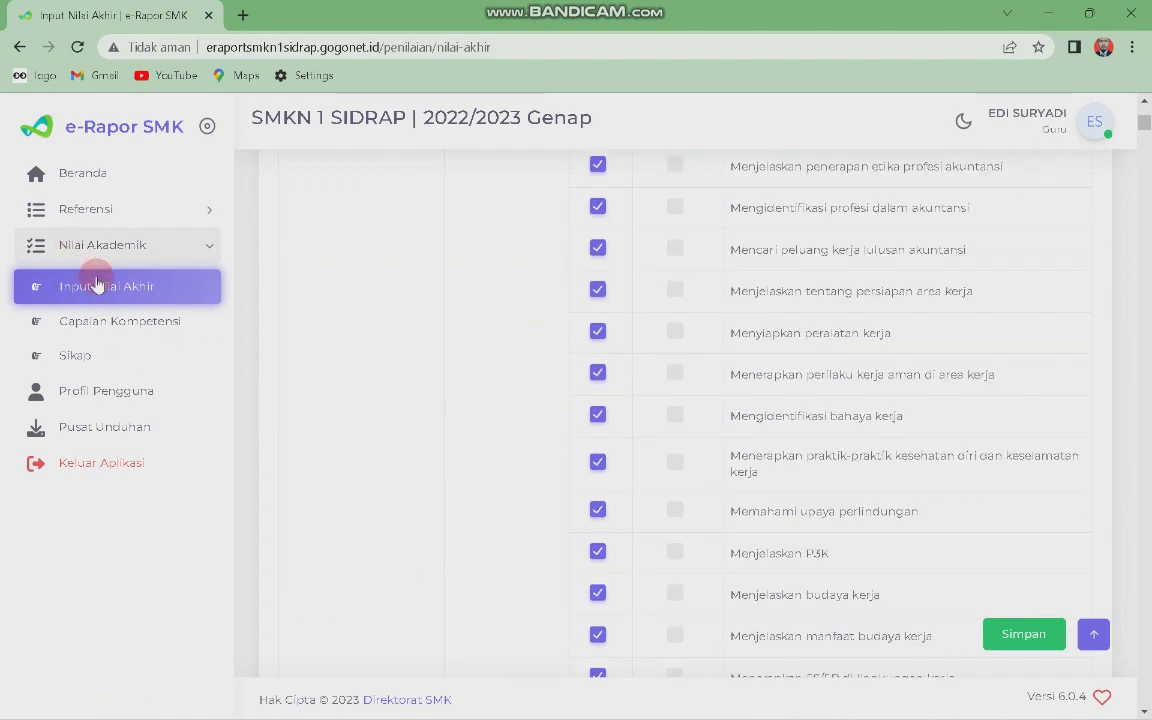
Step: Open Capaian Kompetensi and select Kelas 10, Reguler, class X AK 1 and subject Dasar Dasar Akuntansi dan Keuangan Lembaga
{"action": "left_click", "coordinate": [155, 323]}
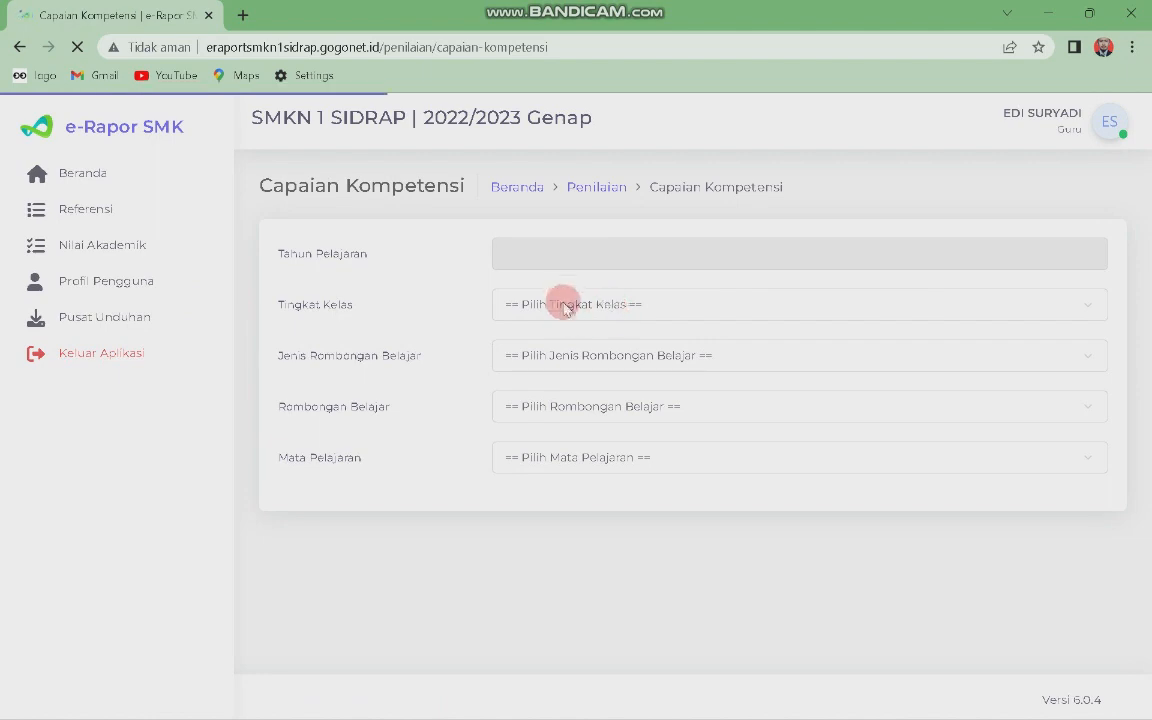
{"action": "left_click", "coordinate": [557, 306]}
{"action": "left_click", "coordinate": [533, 340]}
{"action": "left_click", "coordinate": [535, 362]}
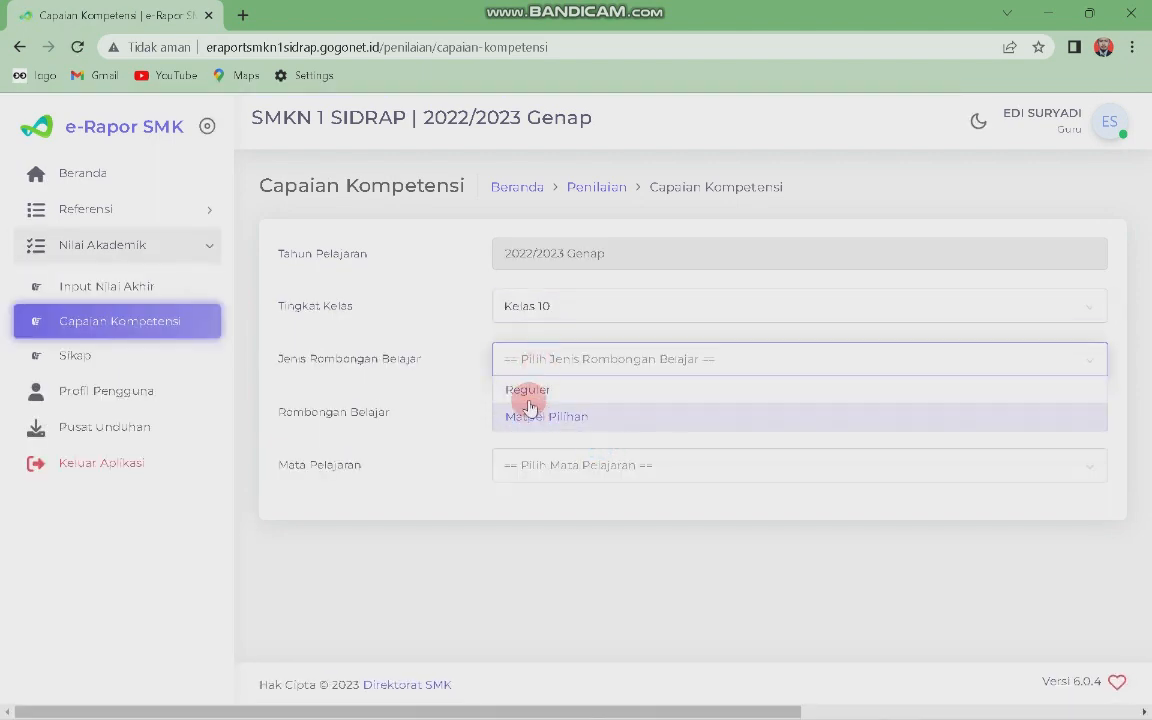
{"action": "left_click", "coordinate": [533, 390]}
{"action": "left_click", "coordinate": [546, 412]}
{"action": "left_click", "coordinate": [520, 486]}
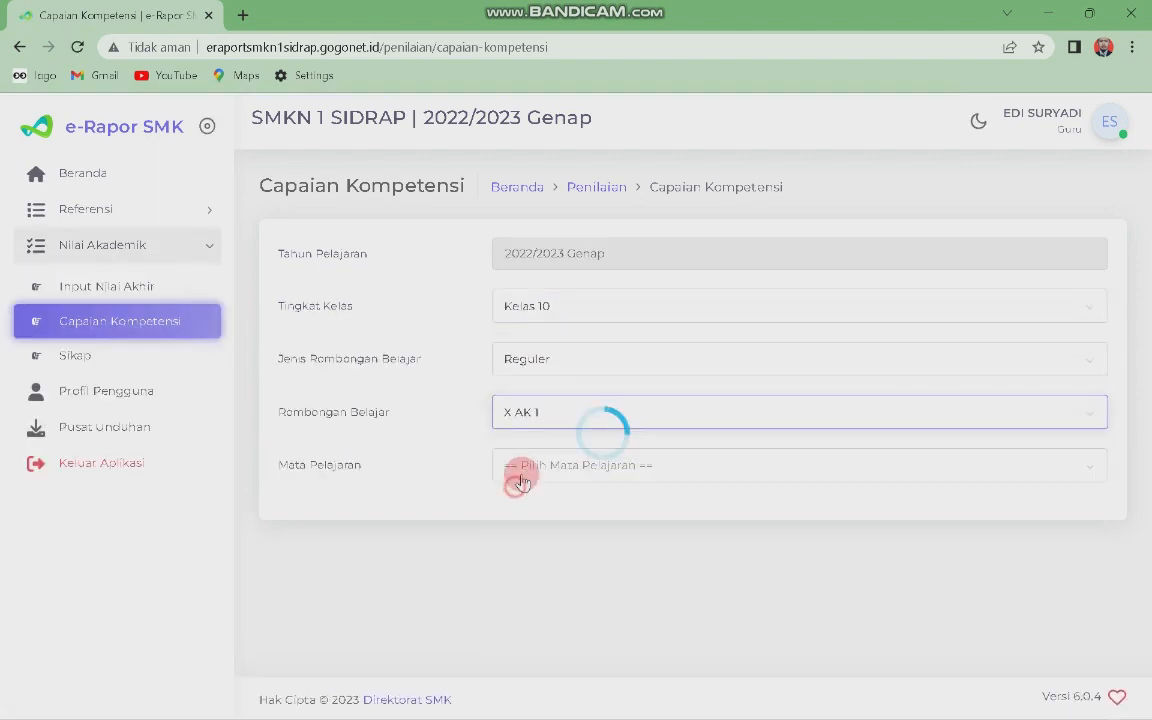
{"action": "left_click", "coordinate": [527, 465]}
{"action": "left_click", "coordinate": [543, 540]}
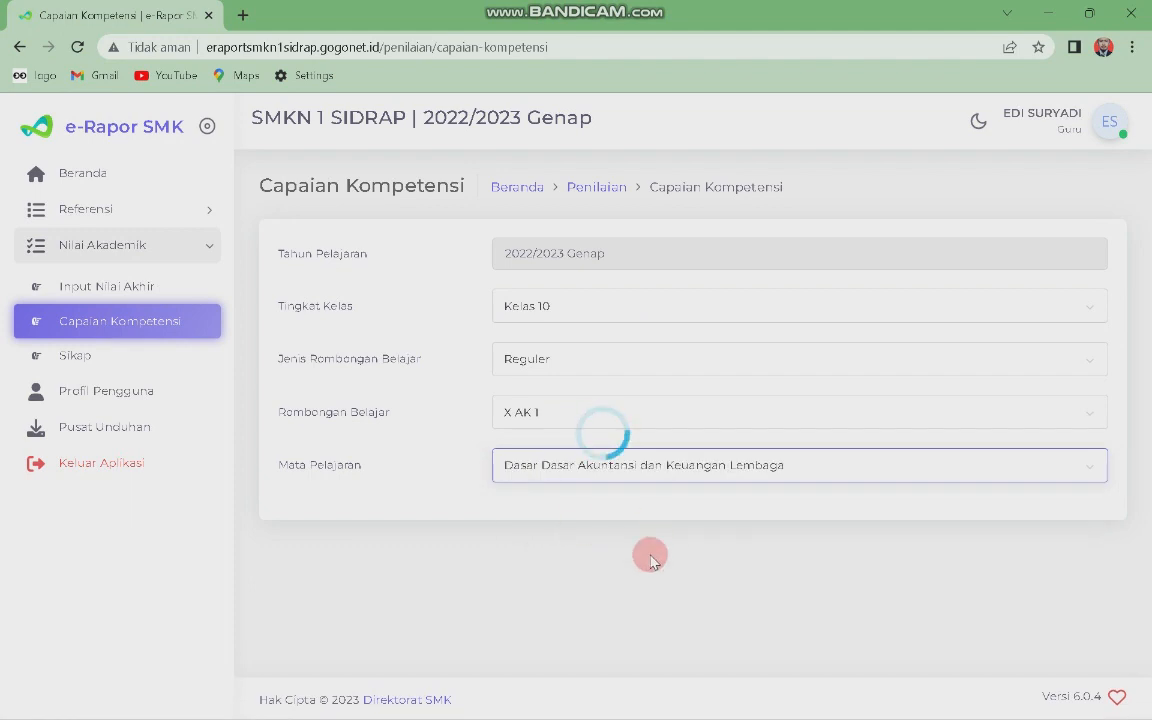
Step: Review the students' final grades and the descriptions of competencies achieved and needing improvement
{"action": "scroll", "coordinate": [662, 607], "scroll_direction": "down", "scroll_amount": 2}
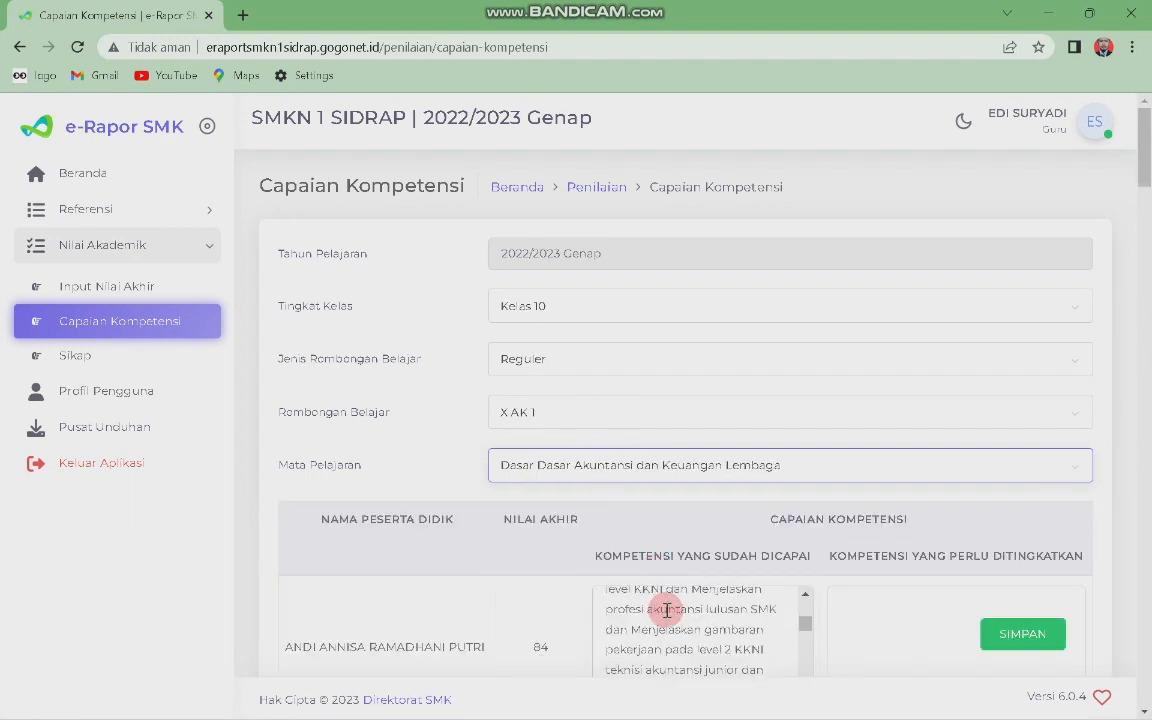
{"action": "left_click_drag", "start_coordinate": [1147, 155], "coordinate": [1147, 288]}
{"action": "scroll", "coordinate": [626, 408], "scroll_direction": "up", "scroll_amount": 6}
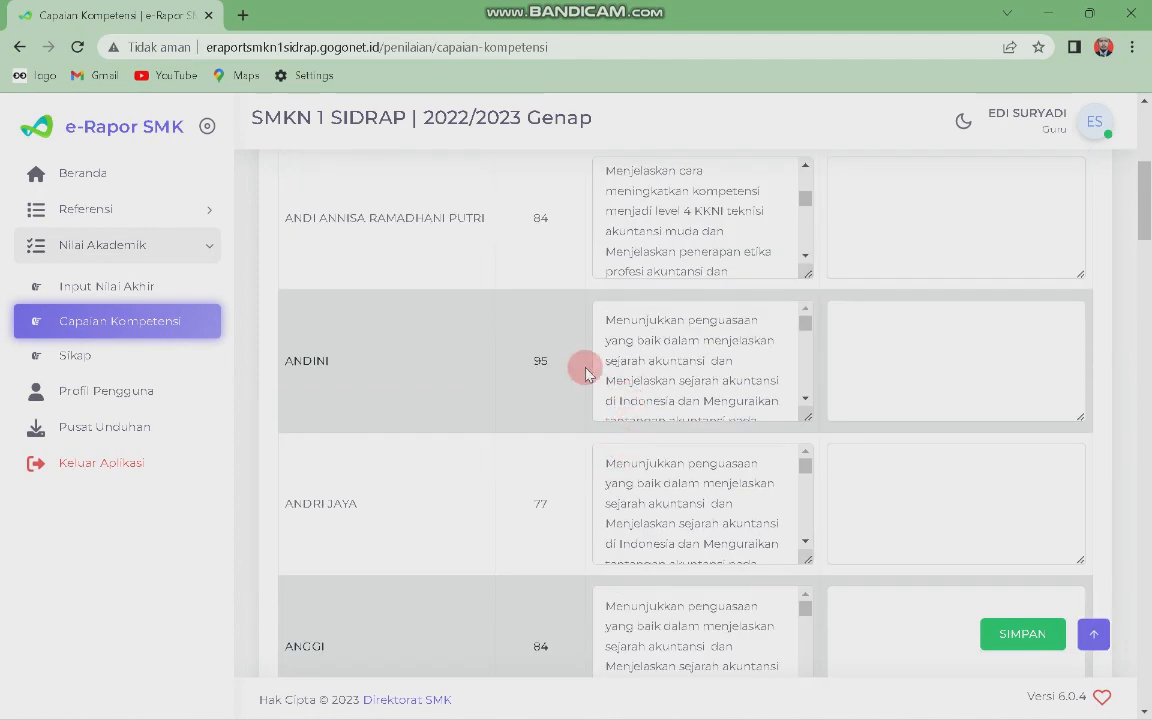
{"action": "scroll", "coordinate": [681, 347], "scroll_direction": "up", "scroll_amount": 5}
Step: Open the form for adding a Sikap assessment and look over its attitude dimensions and input fields
{"action": "left_click", "coordinate": [78, 357]}
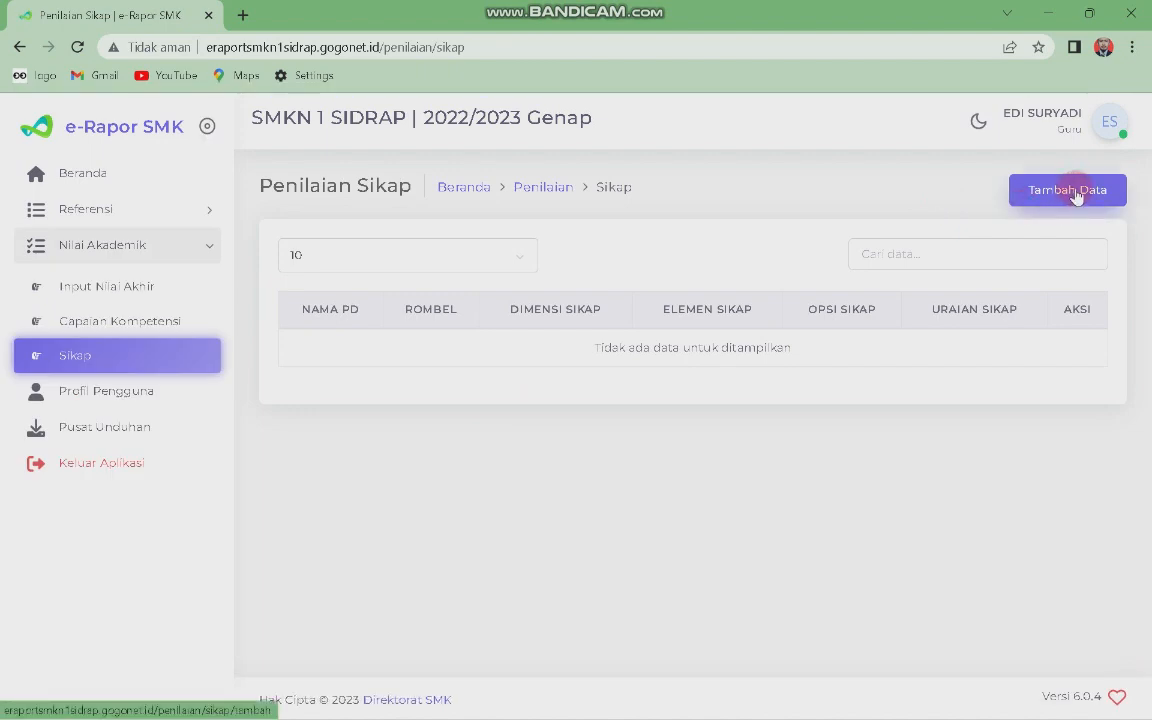
{"action": "left_click", "coordinate": [1075, 196]}
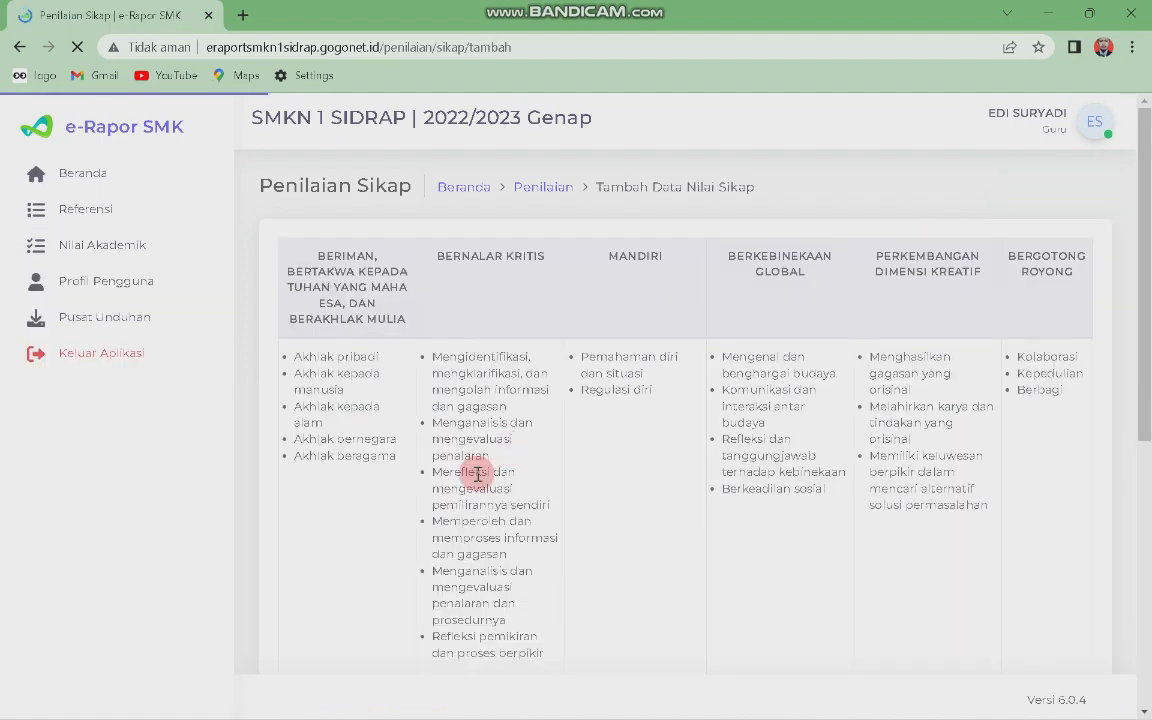
{"action": "scroll", "coordinate": [483, 470], "scroll_direction": "down", "scroll_amount": 1}
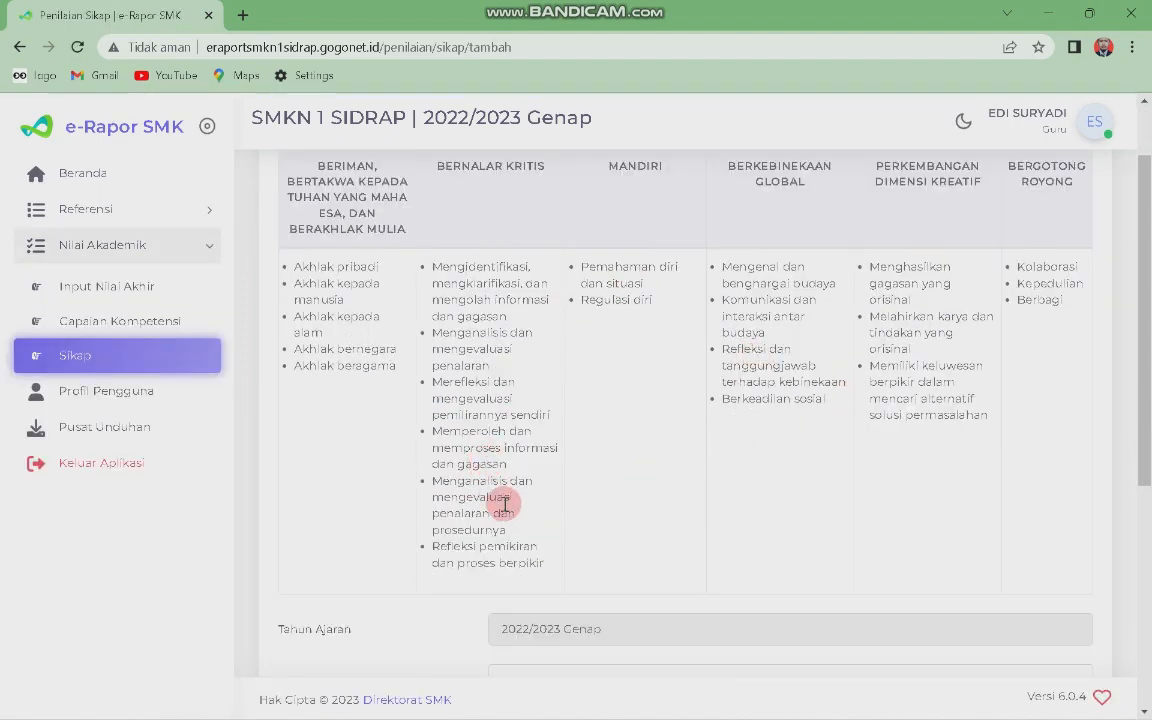
{"action": "scroll", "coordinate": [505, 505], "scroll_direction": "down", "scroll_amount": 4}
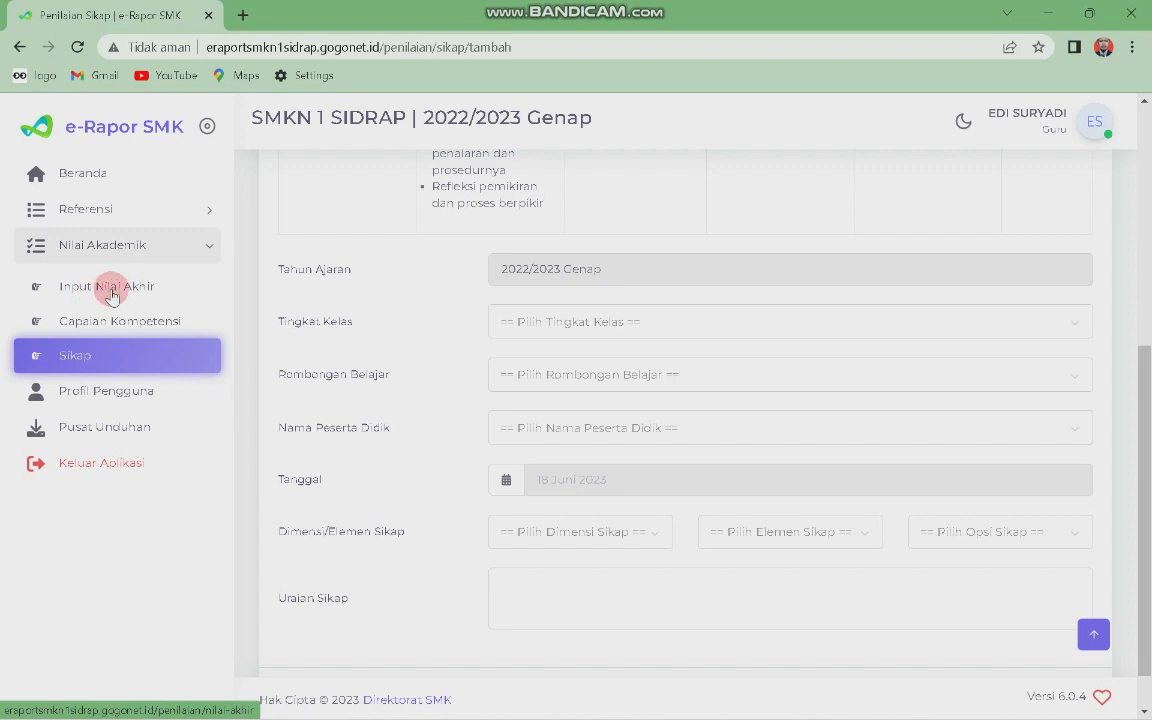
Step: Return to Beranda and view the assessment details for Dasar Dasar Akuntansi dan Keuangan Lembaga, closing them when done
{"action": "left_click", "coordinate": [150, 173]}
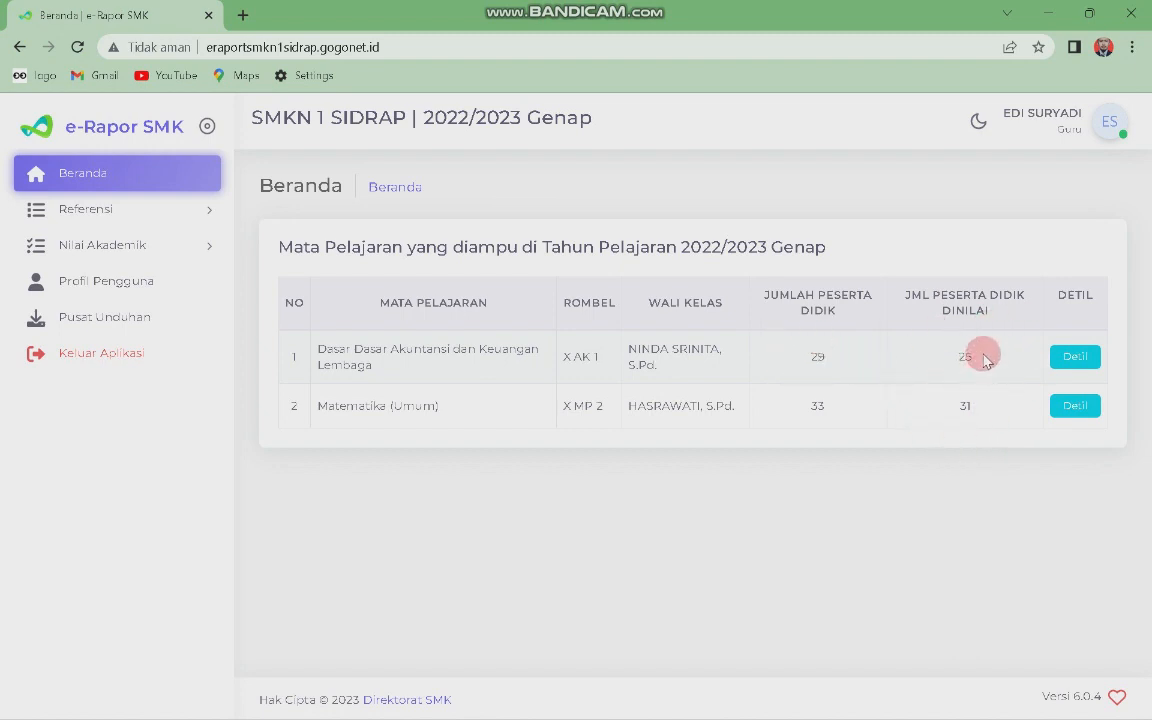
{"action": "left_click", "coordinate": [1085, 358]}
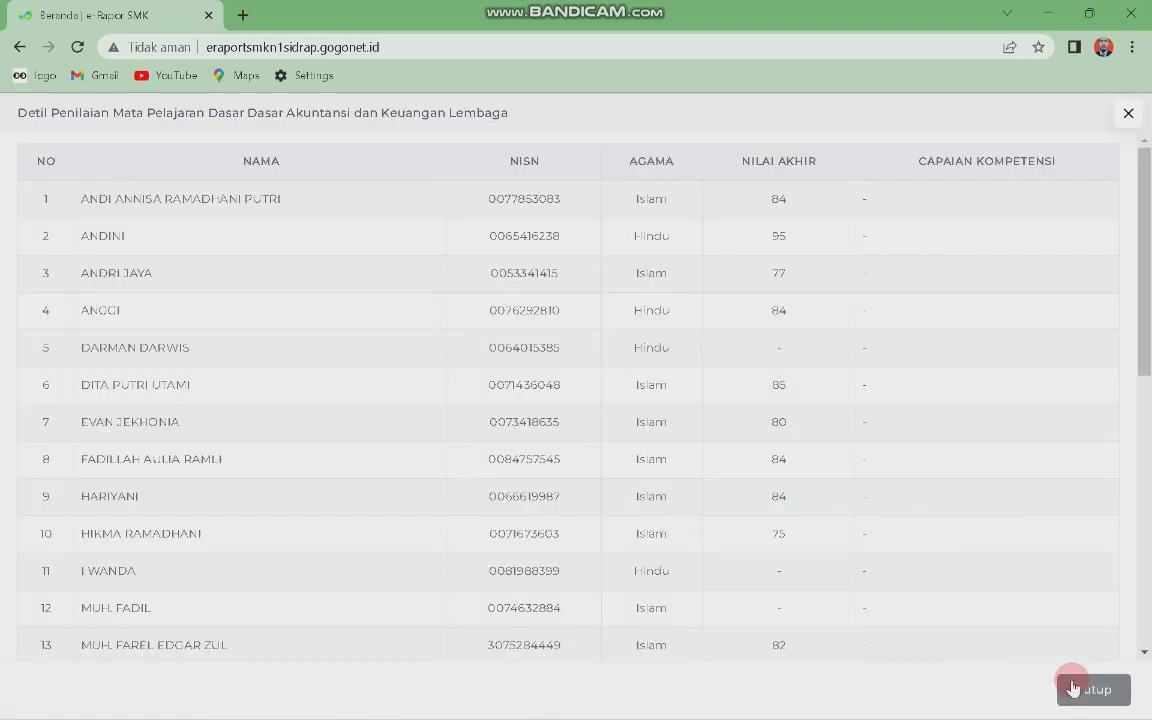
{"action": "left_click", "coordinate": [1093, 681]}
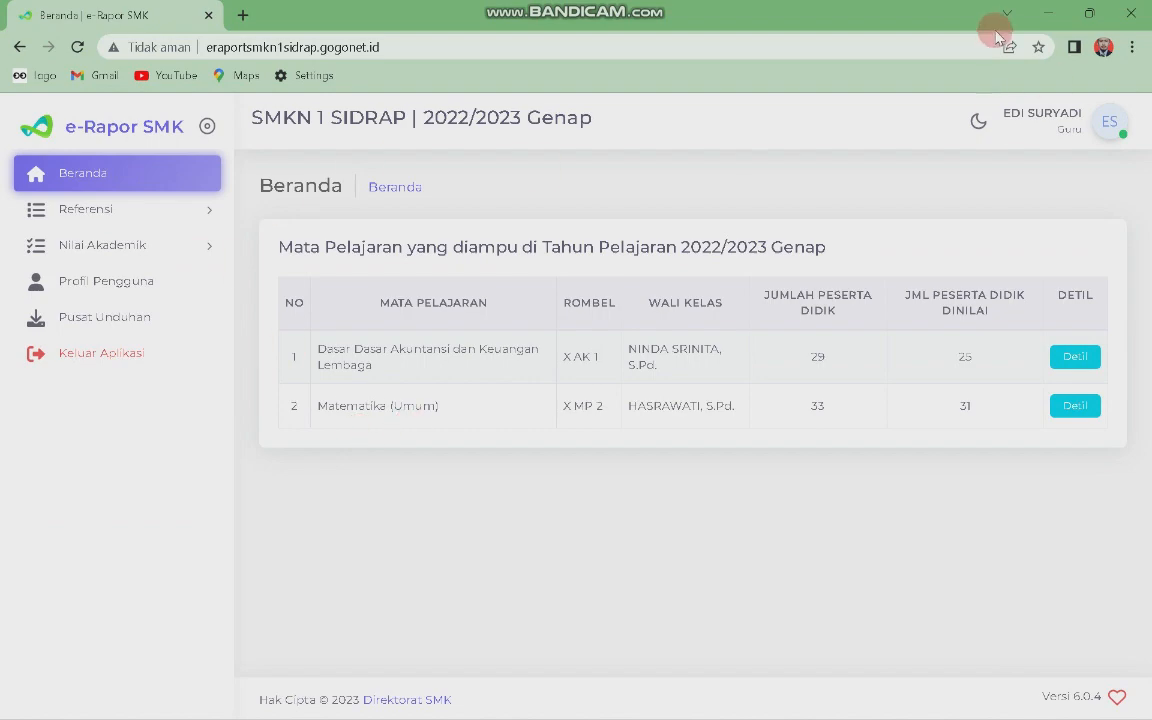